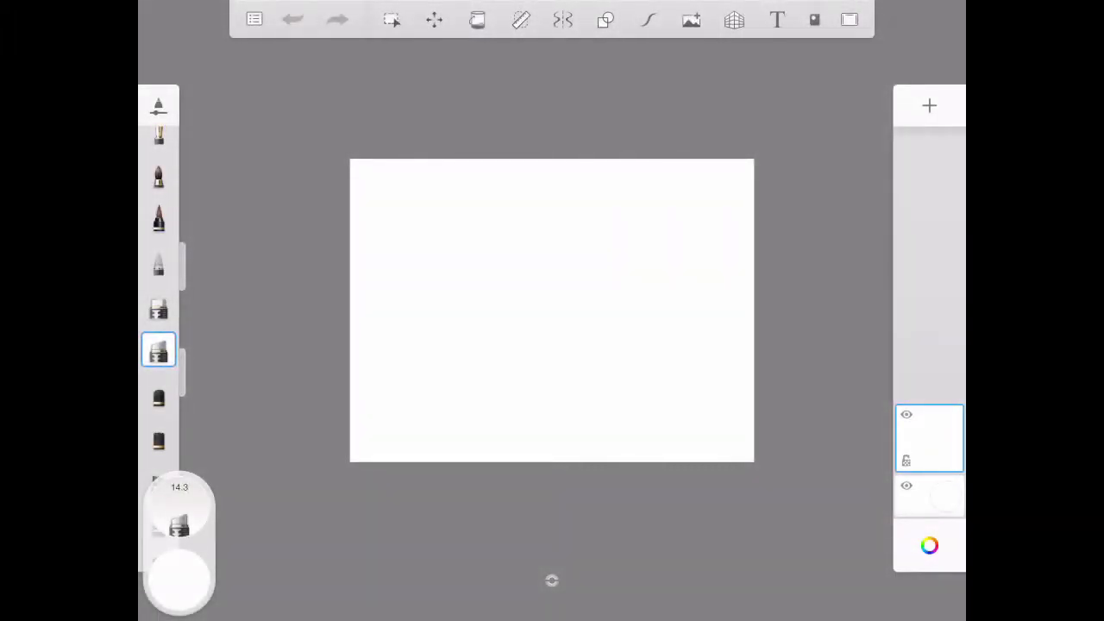
- Import the tree landscape photo from Moments as a new layer
left_click(691, 19)
left_click(354, 17)
left_click(239, 74)
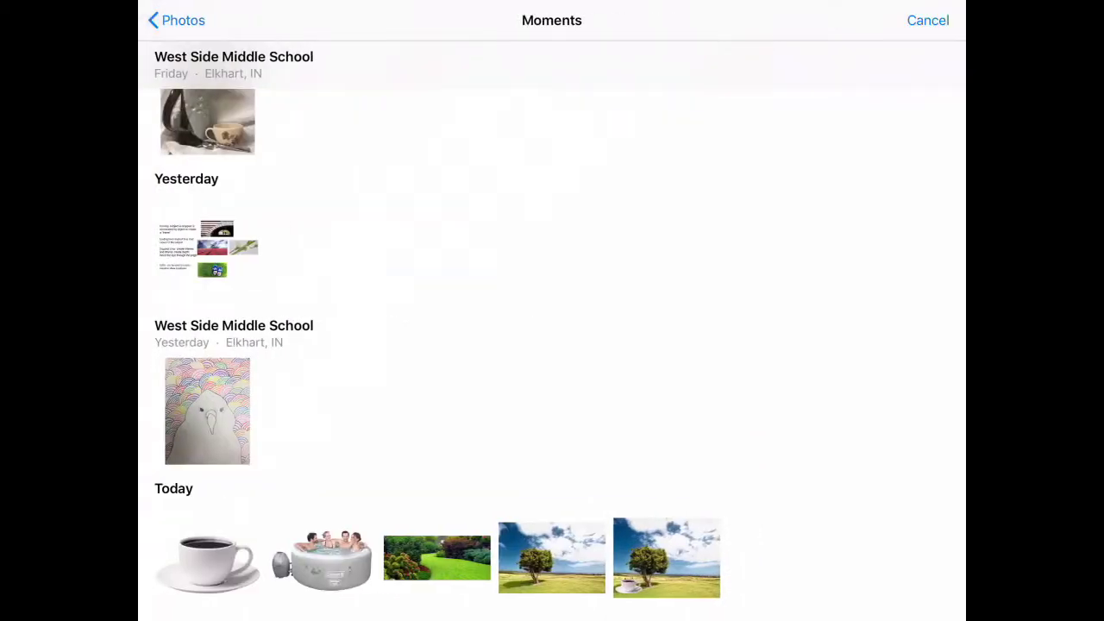
left_click(551, 557)
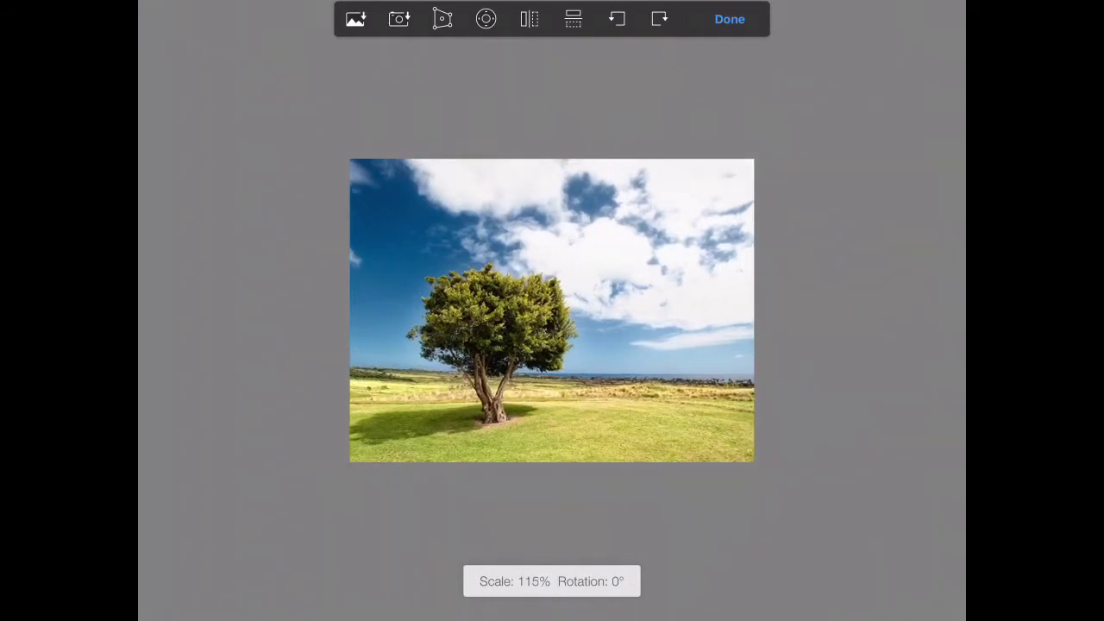
left_click(729, 19)
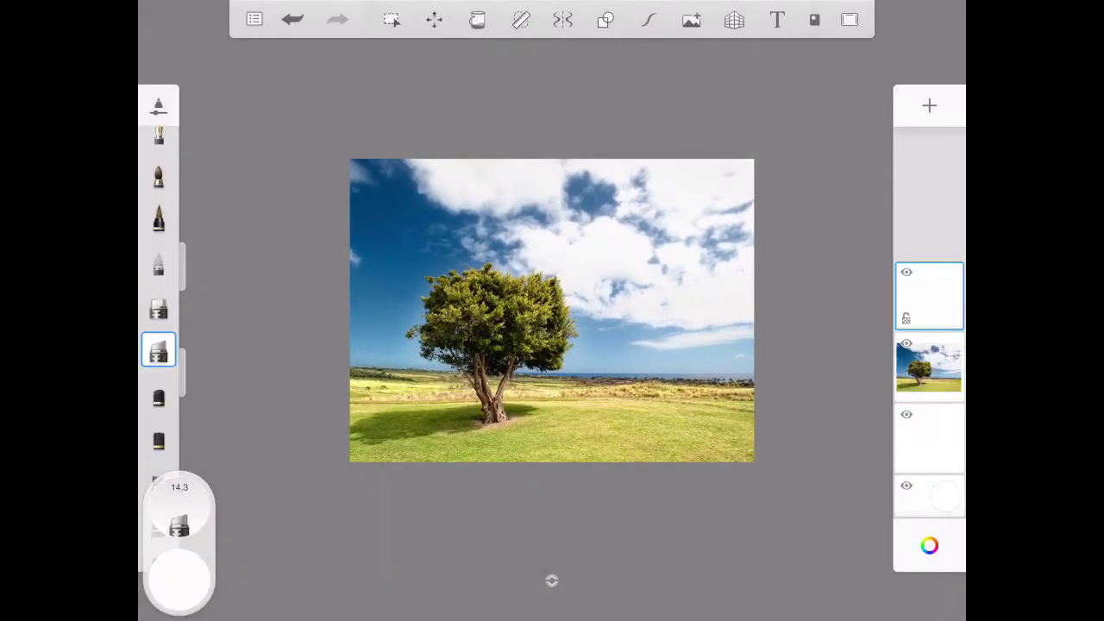
left_click(928, 295)
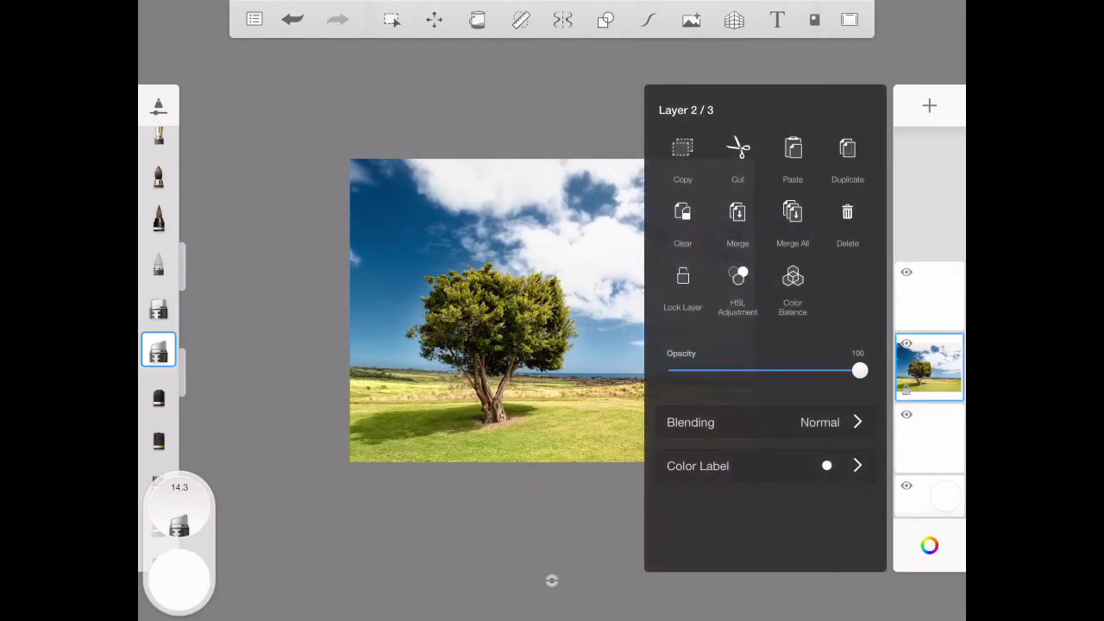
- Import the coffee cup photo and place it on the grass right of the tree
left_click(691, 19)
left_click(242, 86)
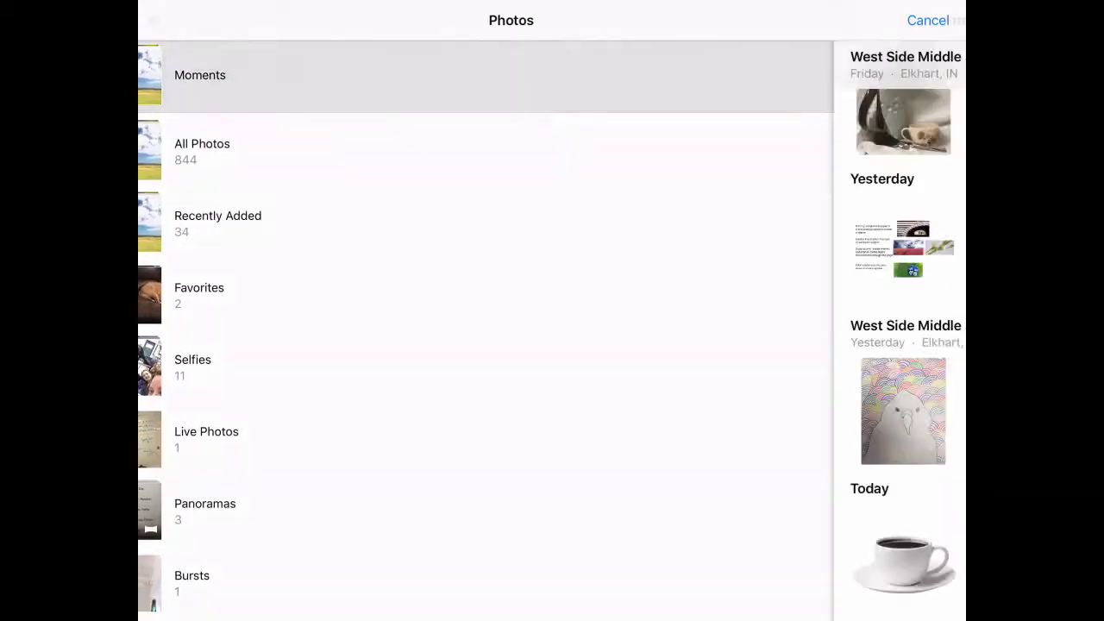
left_click(204, 560)
mouse_move(552, 310)
left_mouse_down()
mouse_move(561, 350)
mouse_move(616, 402)
mouse_move(540, 406)
mouse_move(569, 404)
left_mouse_up()
left_click(729, 19)
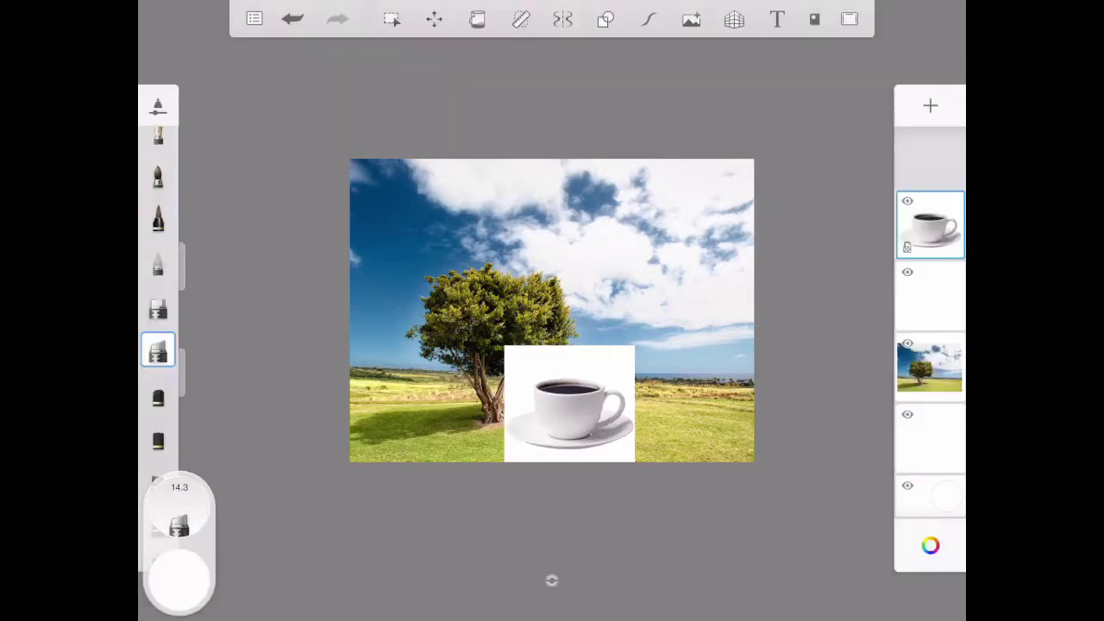
- Erase the white background above the coffee cup with the Textured Eraser
scroll(551, 396, "up", 3)
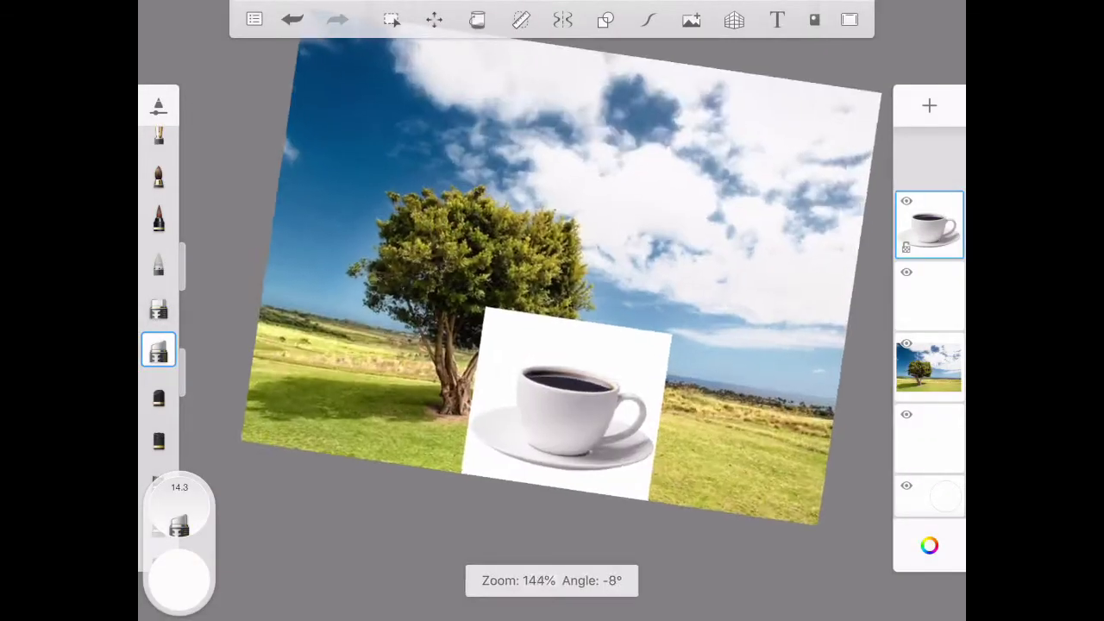
scroll(552, 397, "up", 3)
scroll(552, 397, "up", 2)
scroll(552, 396, "up", 1)
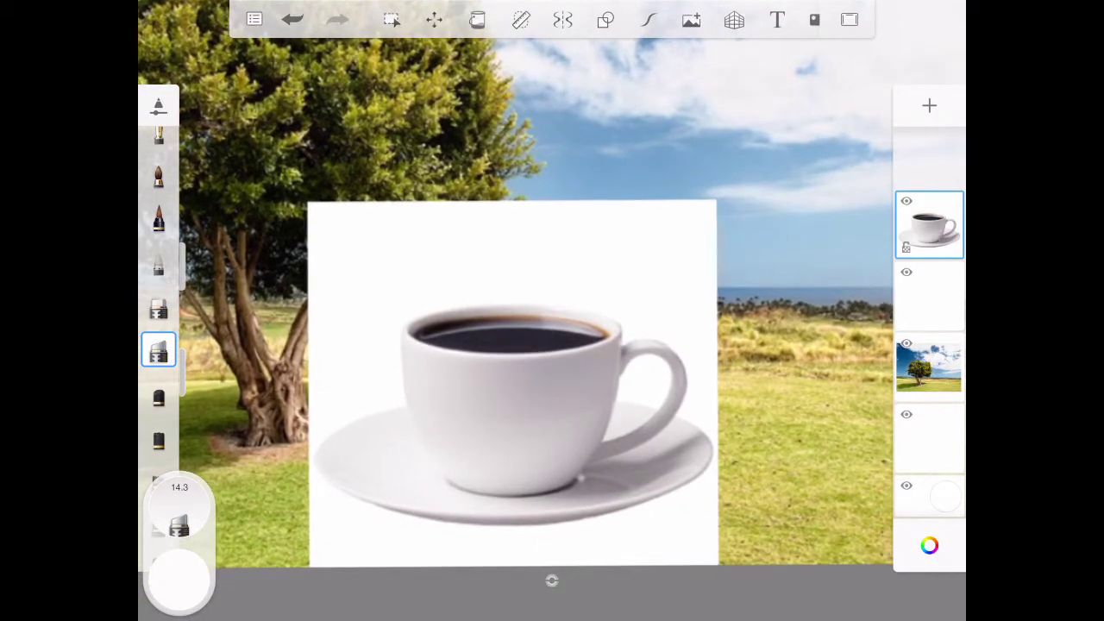
left_click(158, 350)
left_click_drag(715, 214, 310, 218)
mouse_move(431, 216)
left_mouse_down()
mouse_move(315, 268)
mouse_move(449, 259)
left_mouse_up()
mouse_move(344, 293)
left_mouse_down()
mouse_move(517, 245)
mouse_move(690, 228)
mouse_move(630, 251)
left_mouse_up()
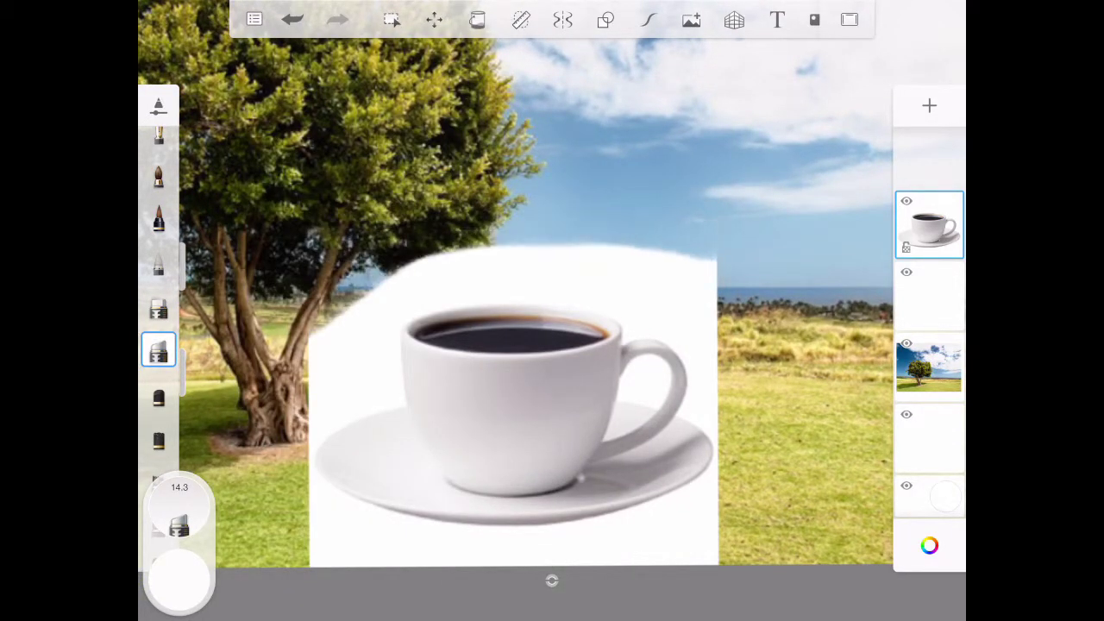
mouse_move(715, 259)
left_mouse_down()
mouse_move(371, 276)
mouse_move(630, 259)
left_mouse_up()
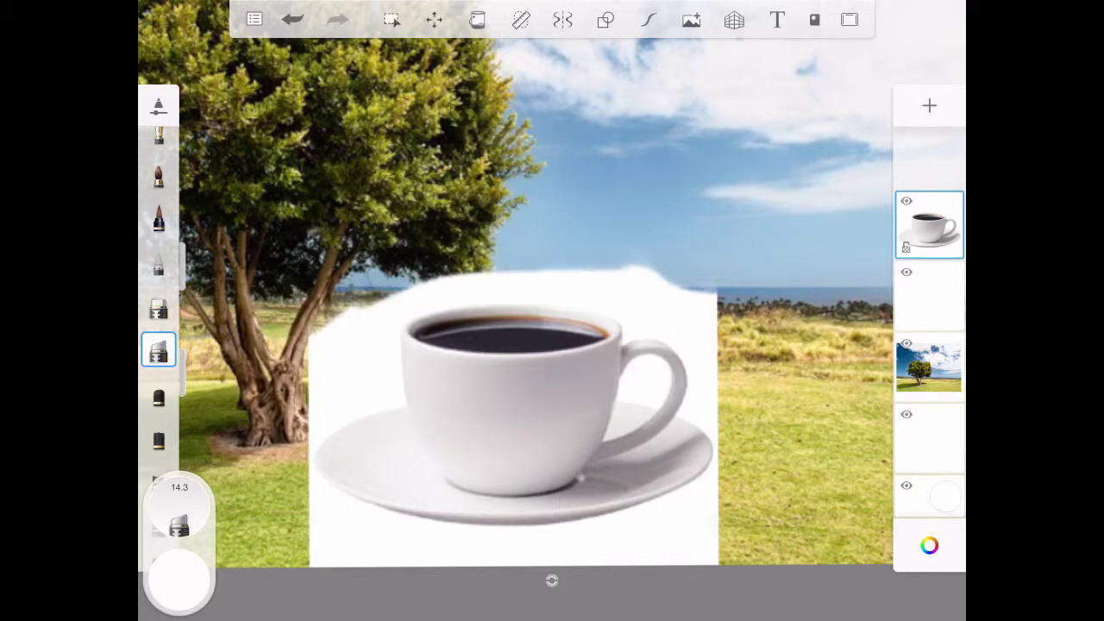
- Erase the white below the saucer and beside the handle, undoing the stray stroke
mouse_move(716, 509)
left_mouse_down()
mouse_move(543, 548)
mouse_move(315, 539)
left_mouse_up()
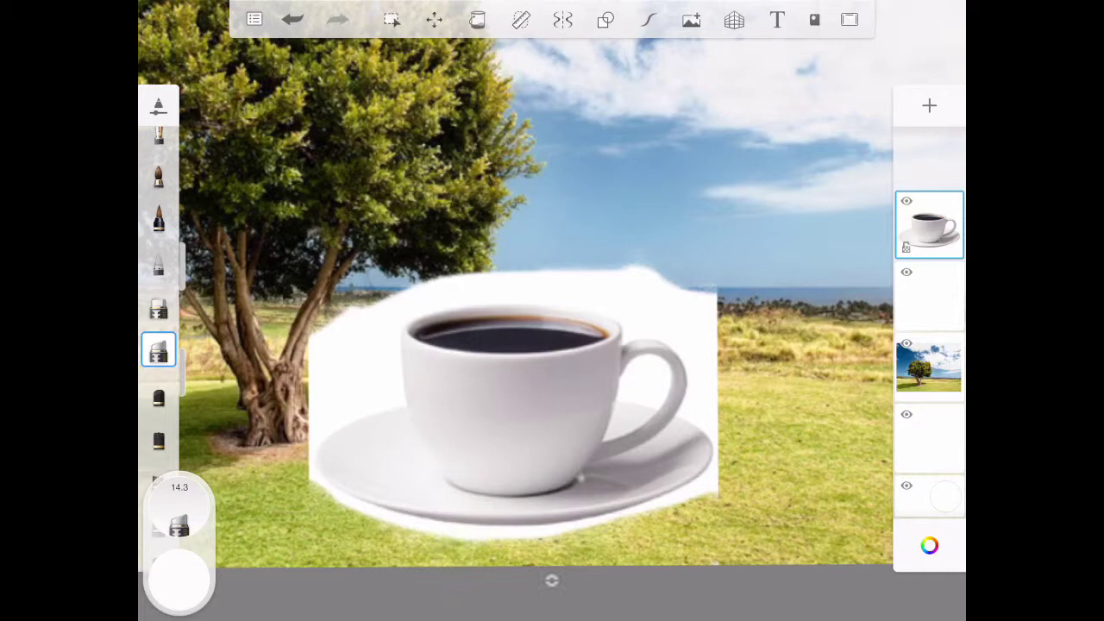
scroll(414, 517, "up", 5)
mouse_move(561, 551)
left_mouse_down()
mouse_move(379, 482)
mouse_move(246, 414)
mouse_move(185, 362)
left_mouse_up()
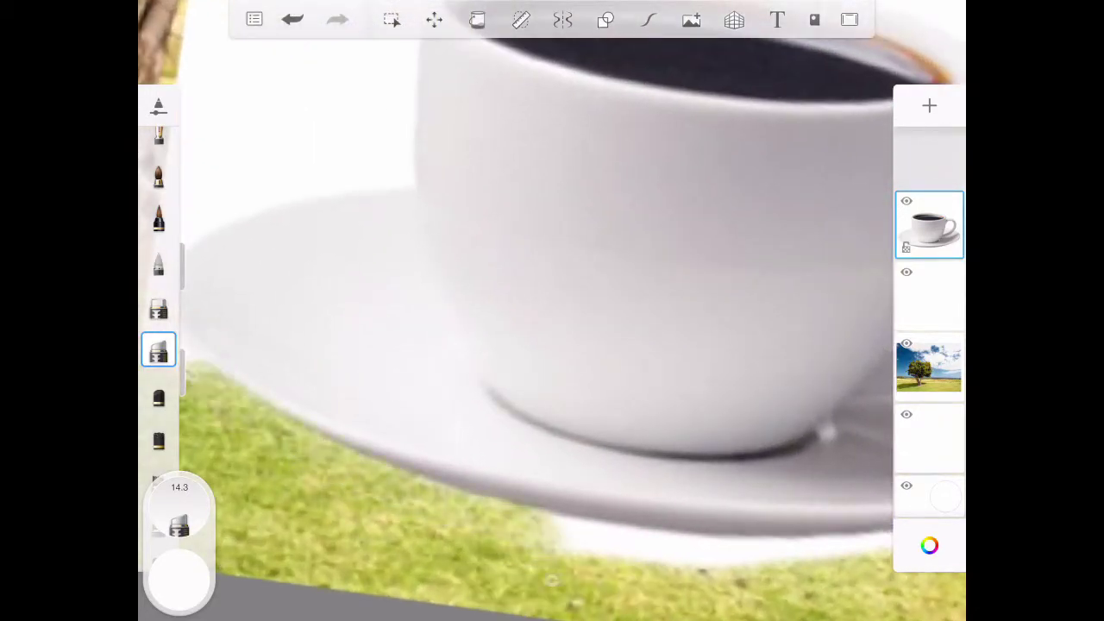
mouse_move(517, 552)
left_mouse_down()
mouse_move(570, 539)
mouse_move(853, 548)
left_mouse_up()
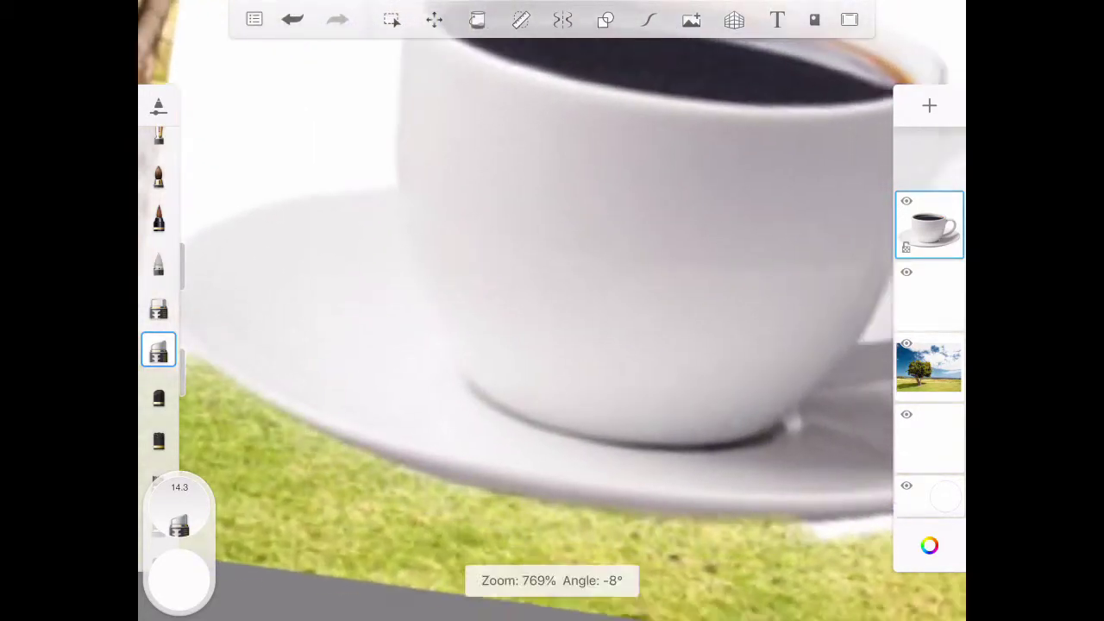
left_click_drag(794, 423, 504, 298)
mouse_move(513, 405)
left_mouse_down()
mouse_move(707, 362)
mouse_move(819, 285)
left_mouse_up()
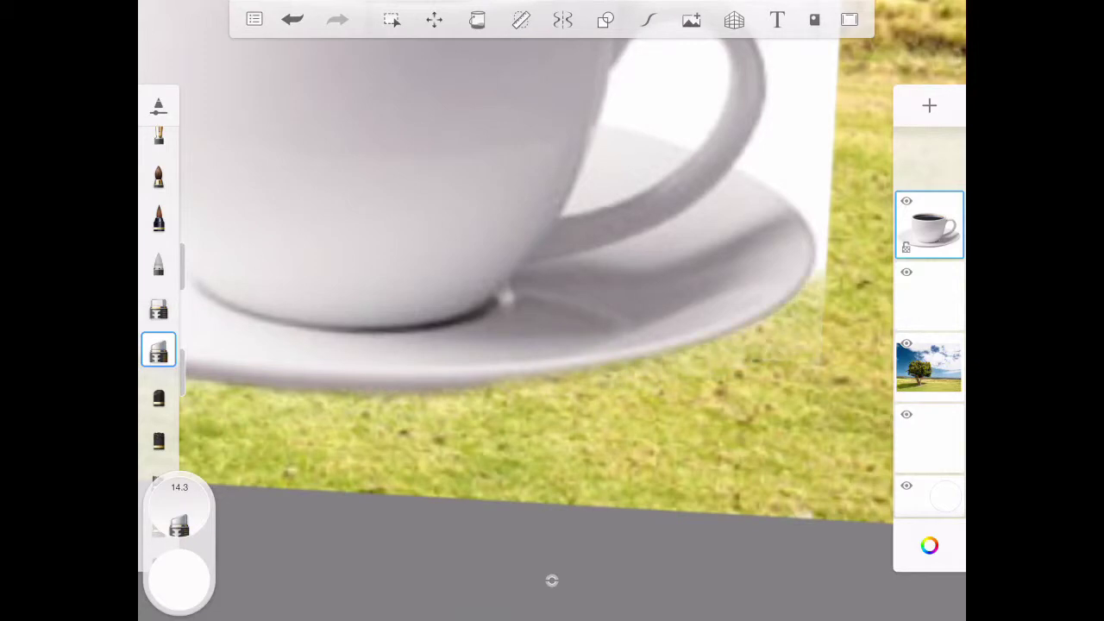
scroll(552, 310, "up", 3)
left_click_drag(604, 255, 750, 396)
left_click_drag(750, 397, 716, 475)
key("ctrl+z")
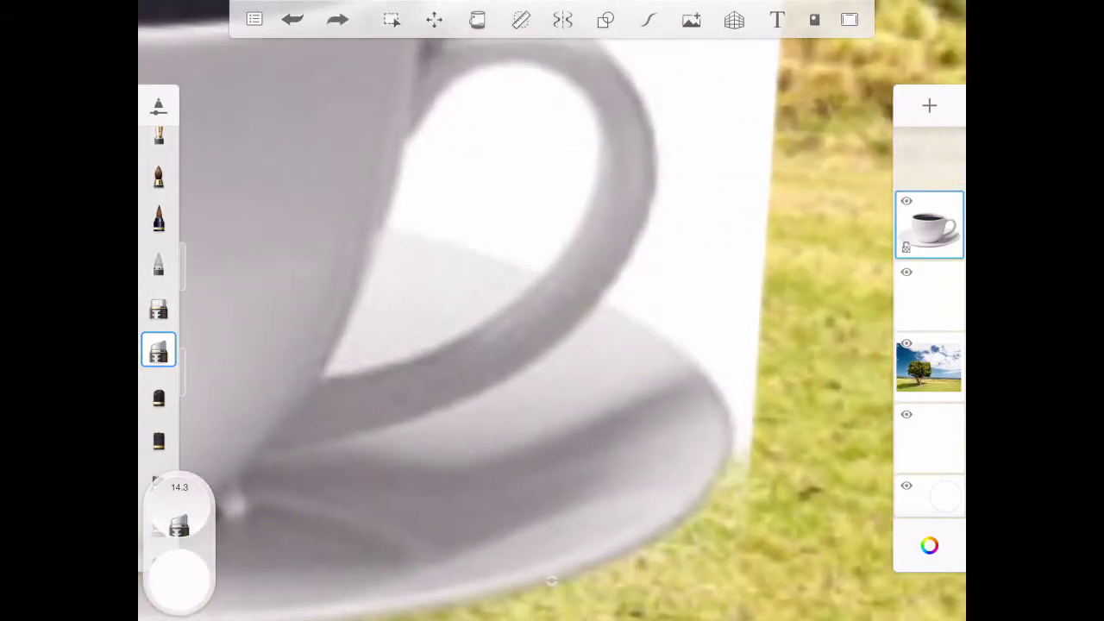
- Shrink the eraser and clear white along the handle and the saucer's right edge
left_click(158, 349)
left_click(410, 147)
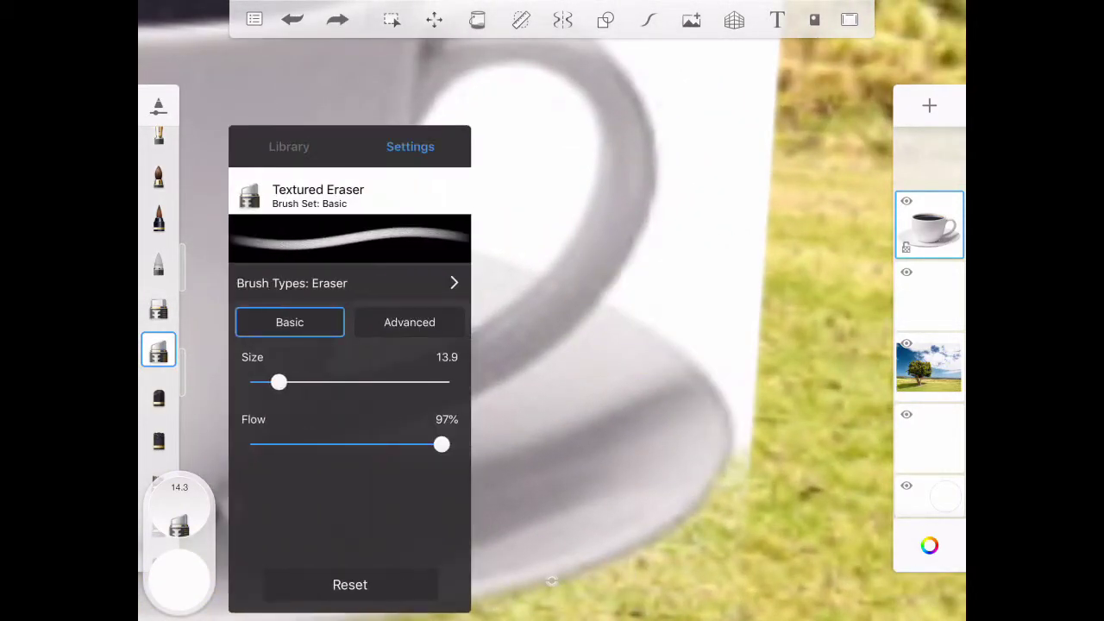
left_click_drag(279, 382, 268, 382)
mouse_move(741, 475)
left_mouse_down()
mouse_move(733, 375)
mouse_move(621, 280)
mouse_move(646, 245)
left_mouse_up()
key("ctrl+z")
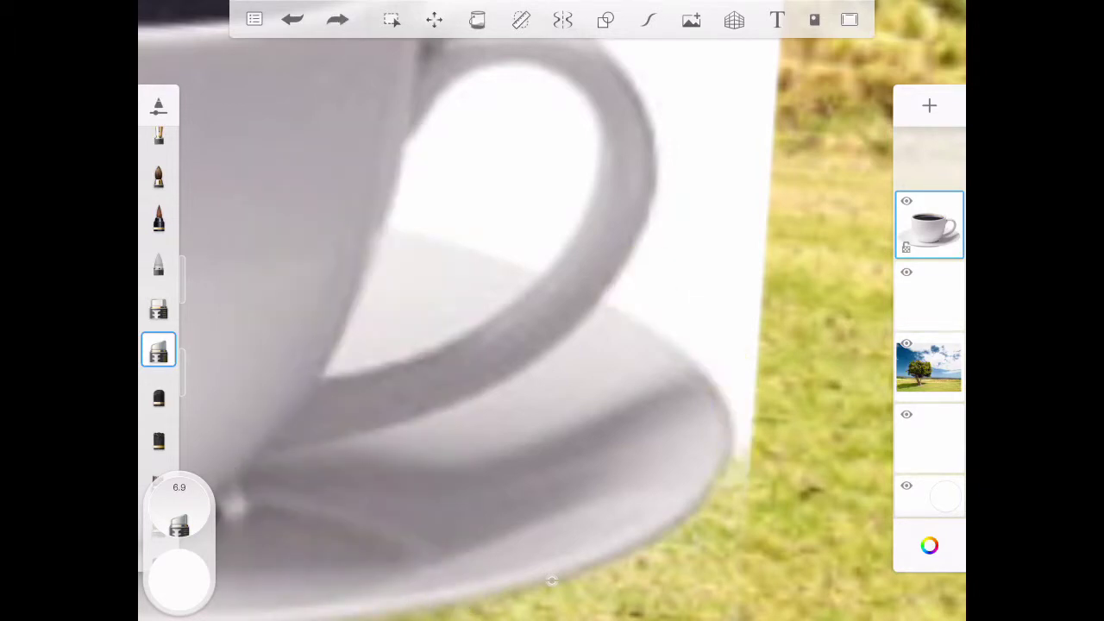
mouse_move(677, 104)
left_mouse_down()
mouse_move(660, 259)
mouse_move(625, 298)
mouse_move(681, 336)
mouse_move(738, 466)
left_mouse_up()
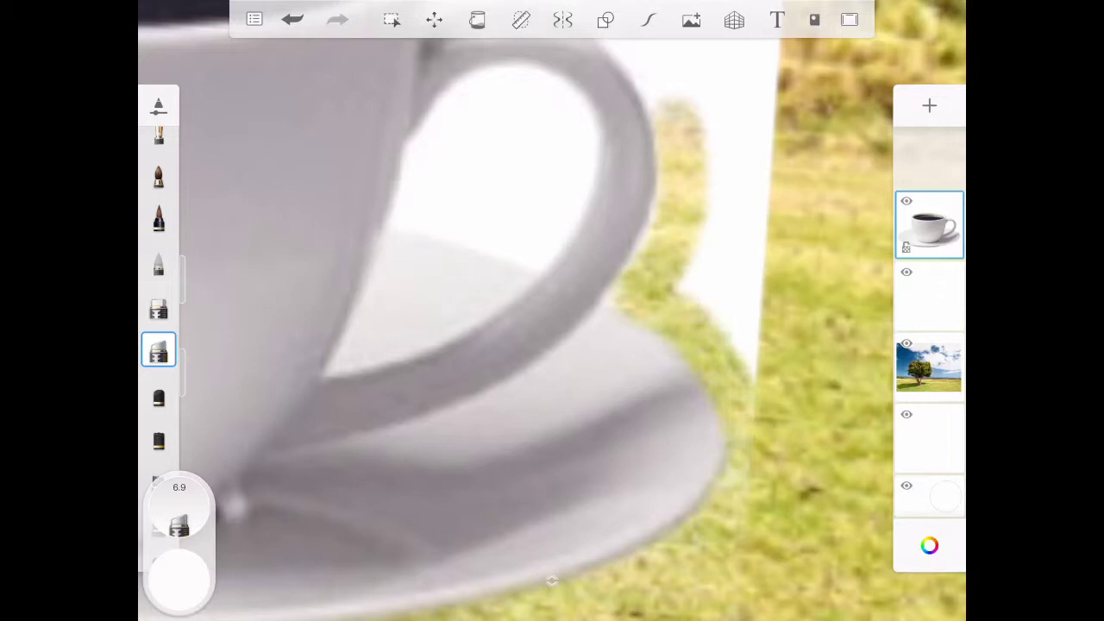
- Erase the white inside the handle opening and above the handle
scroll(552, 311, "up", 3)
scroll(552, 310, "up", 2)
left_click_drag(500, 242, 362, 362)
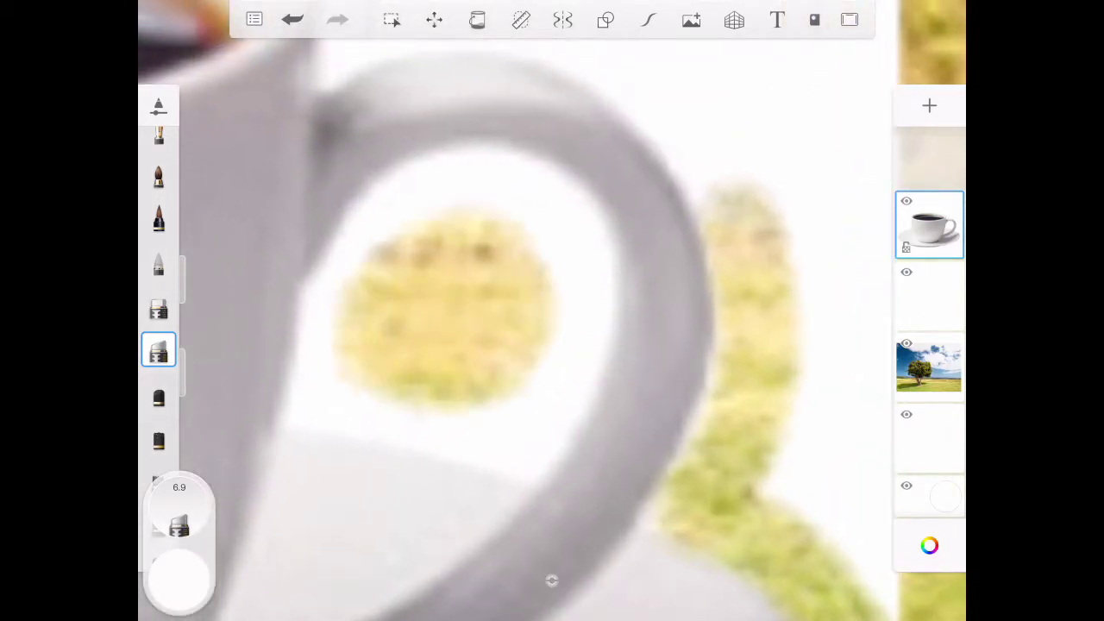
mouse_move(406, 242)
left_mouse_down()
mouse_move(341, 315)
mouse_move(306, 388)
mouse_move(327, 250)
mouse_move(526, 146)
mouse_move(574, 250)
mouse_move(560, 397)
mouse_move(509, 449)
mouse_move(345, 414)
left_mouse_up()
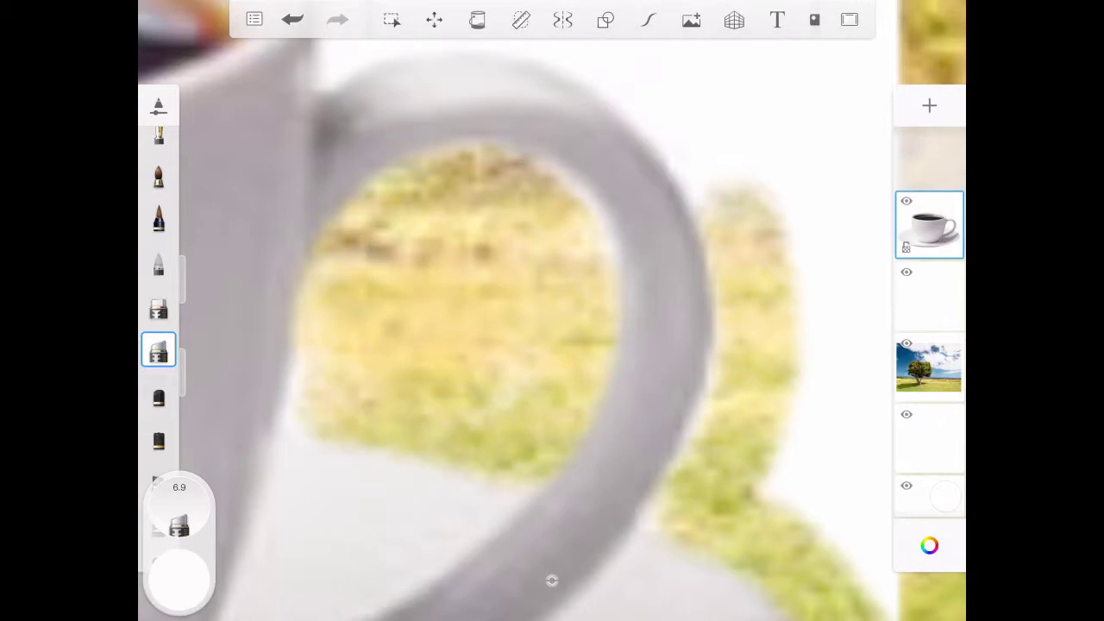
left_click_drag(336, 362, 288, 423)
left_click_drag(482, 405, 573, 338)
mouse_move(285, 379)
left_mouse_down()
mouse_move(371, 211)
mouse_move(578, 194)
left_mouse_up()
scroll(482, 345, "up", 5)
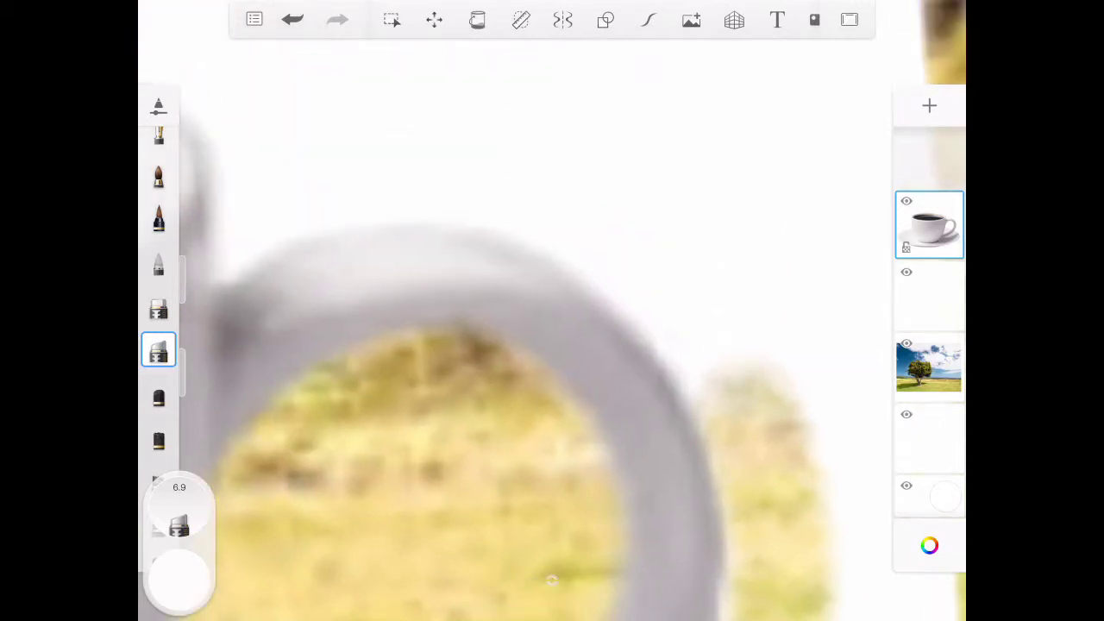
mouse_move(242, 195)
left_mouse_down()
mouse_move(406, 173)
mouse_move(604, 203)
mouse_move(759, 440)
left_mouse_up()
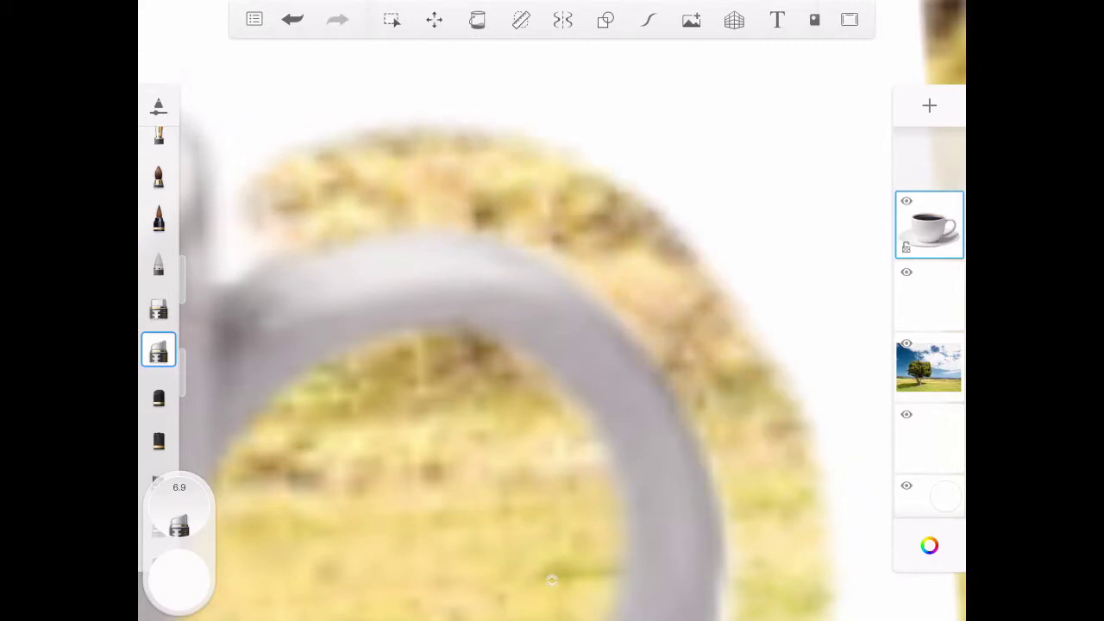
scroll(517, 344, "left", 5)
mouse_move(517, 345)
left_mouse_down()
mouse_move(509, 189)
mouse_move(638, 172)
mouse_move(776, 172)
mouse_move(853, 242)
left_mouse_up()
- Reduce the eraser to size 2.6 and touch up white spots near the cup
left_click(158, 350)
left_click_drag(264, 382, 252, 382)
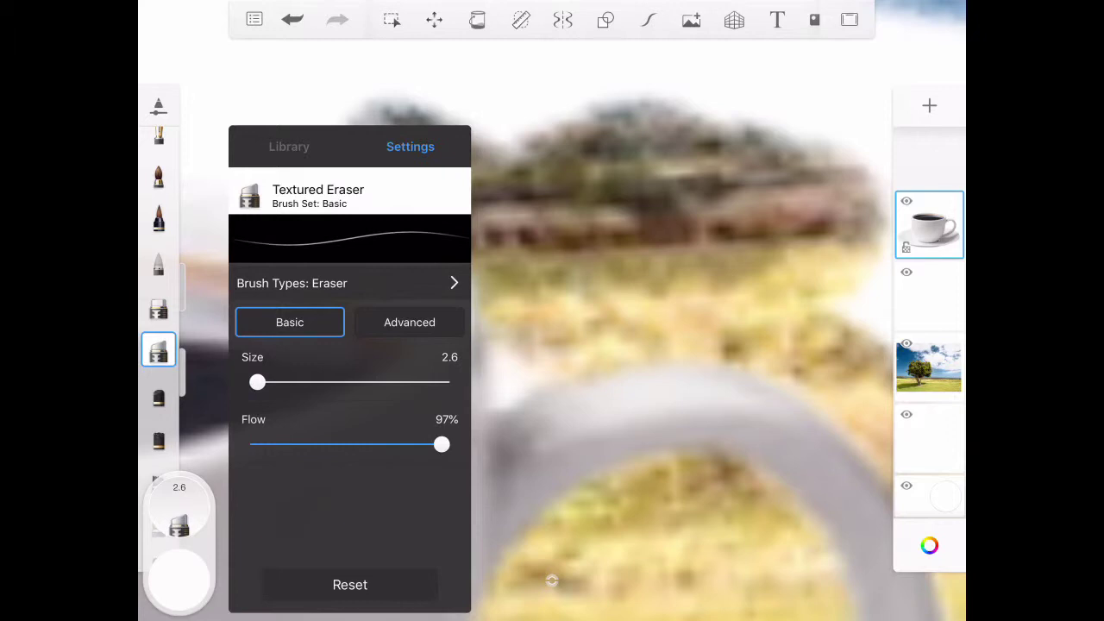
left_click(690, 345)
scroll(552, 345, "up", 5)
left_click_drag(552, 362, 509, 396)
left_click_drag(517, 310, 491, 405)
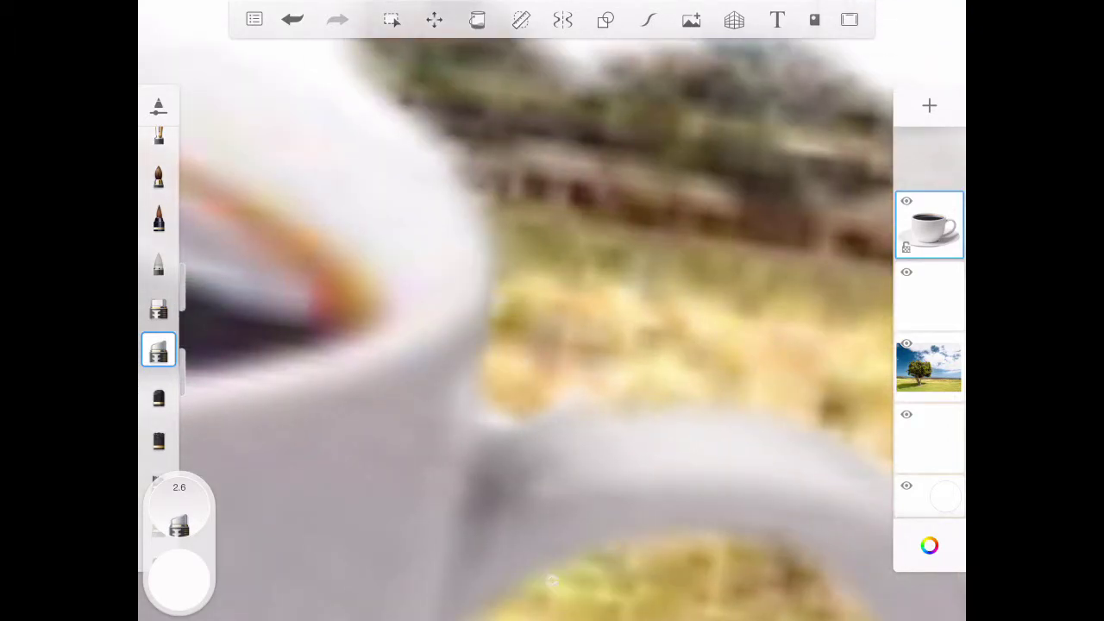
scroll(552, 345, "down", 5)
- Erase the white along the cup rim to reveal sky and trees
mouse_move(819, 345)
left_mouse_down()
mouse_move(810, 379)
mouse_move(689, 285)
left_mouse_up()
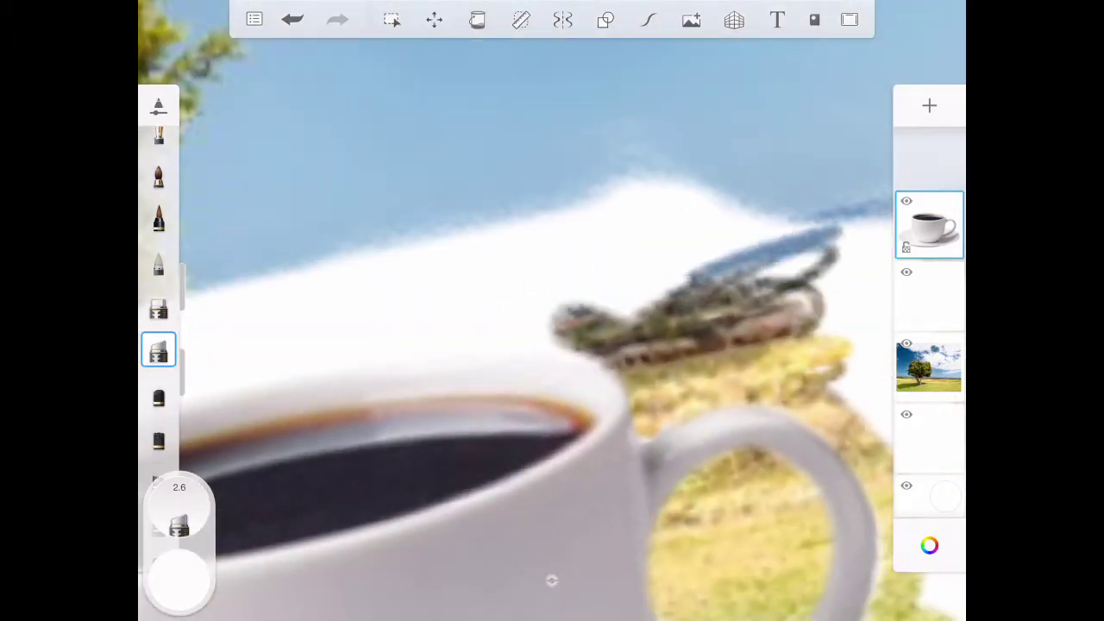
left_click_drag(828, 241, 638, 301)
scroll(551, 345, "up", 3)
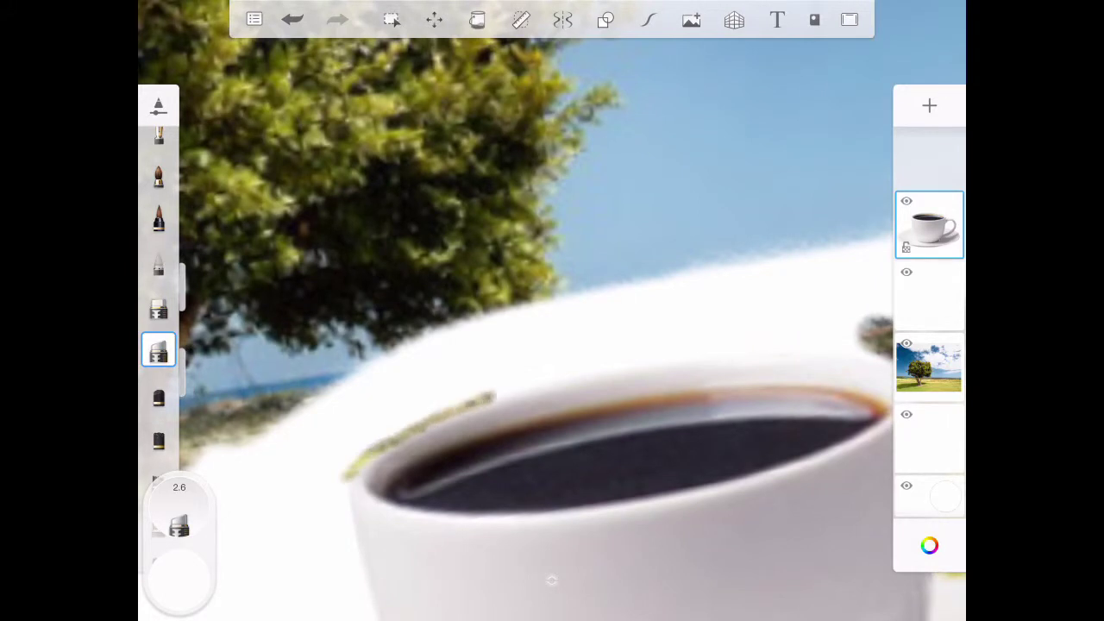
mouse_move(854, 324)
left_mouse_down()
mouse_move(509, 367)
mouse_move(319, 466)
mouse_move(289, 505)
left_mouse_up()
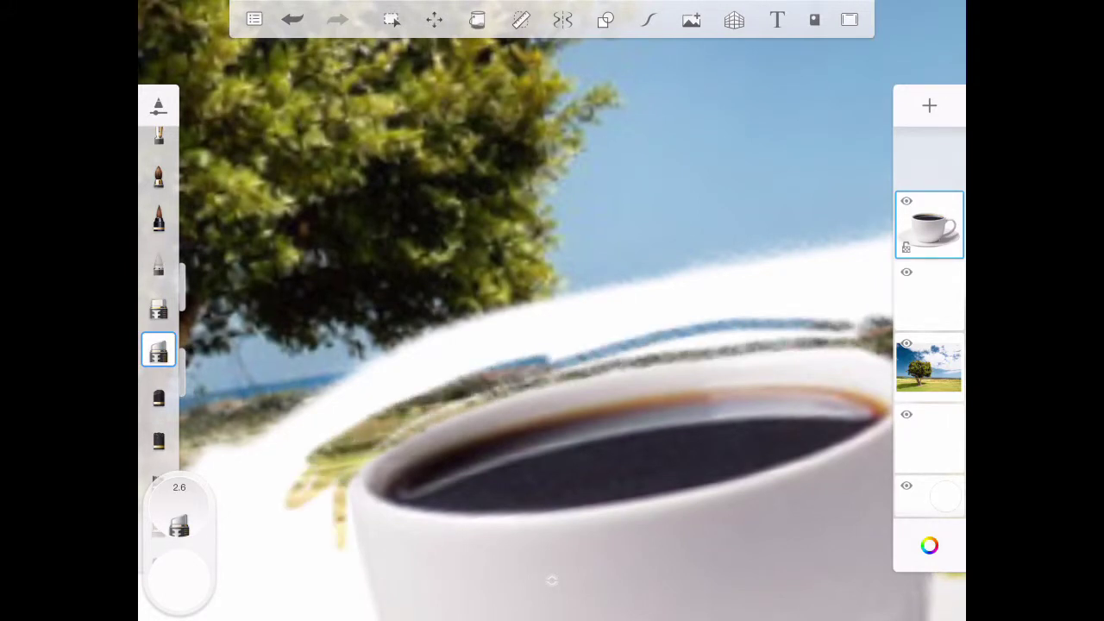
scroll(552, 345, "down", 2)
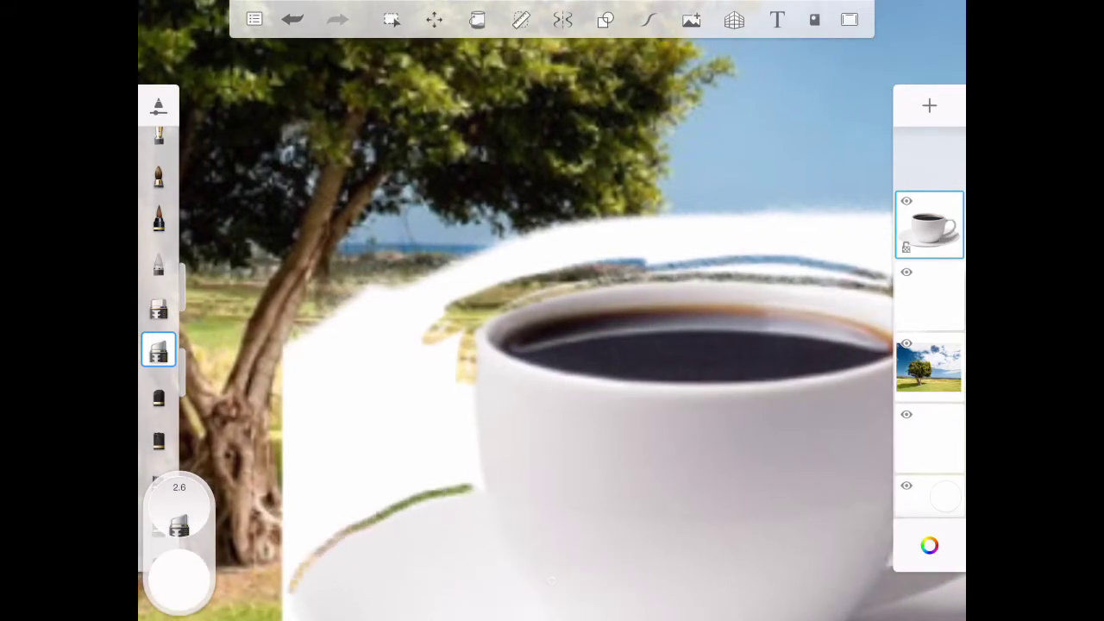
scroll(552, 345, "down", 3)
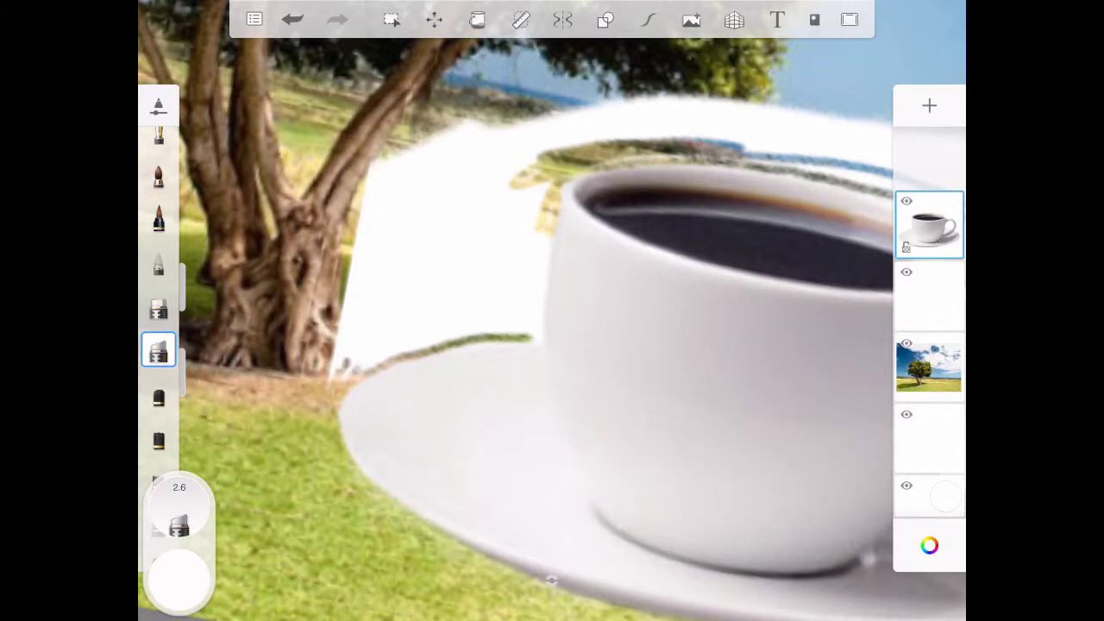
scroll(552, 345, "down", 2)
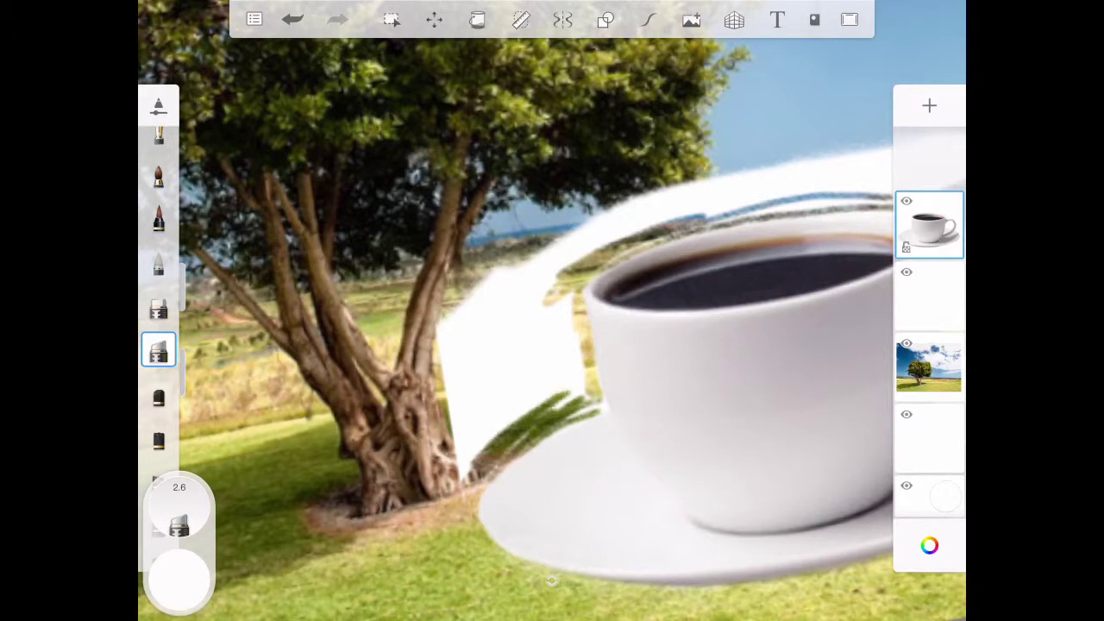
- Raise the eraser size to 13.5 and retry erasing the halo on the cup's left edge
left_click(159, 351)
left_click_drag(256, 382, 274, 382)
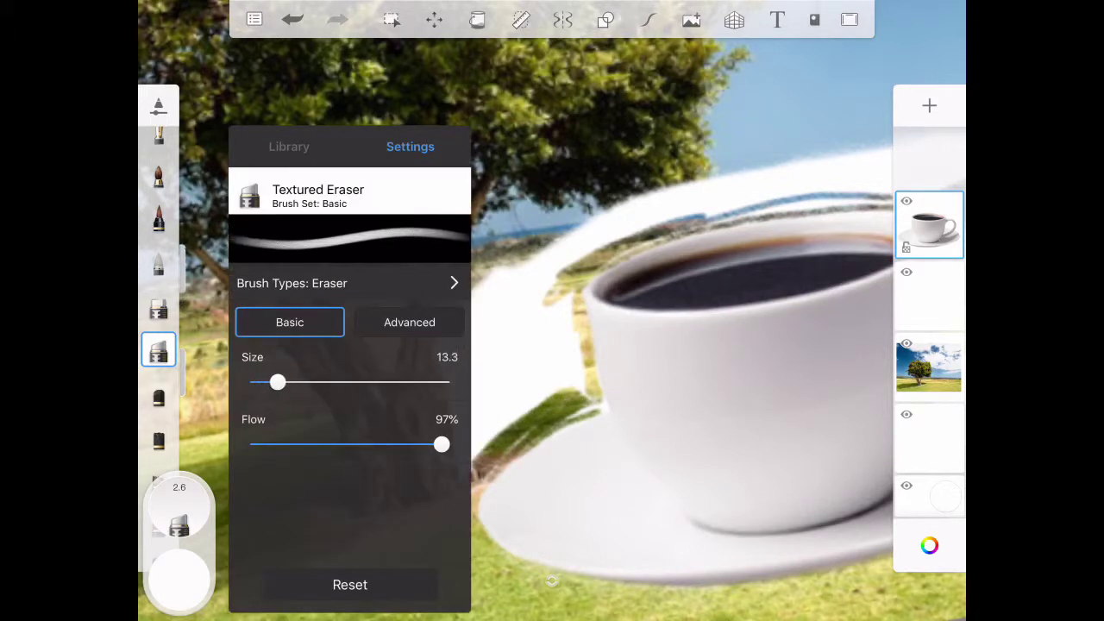
left_click(509, 405)
mouse_move(457, 397)
left_mouse_down()
mouse_move(448, 302)
mouse_move(535, 250)
mouse_move(565, 380)
mouse_move(513, 466)
left_mouse_up()
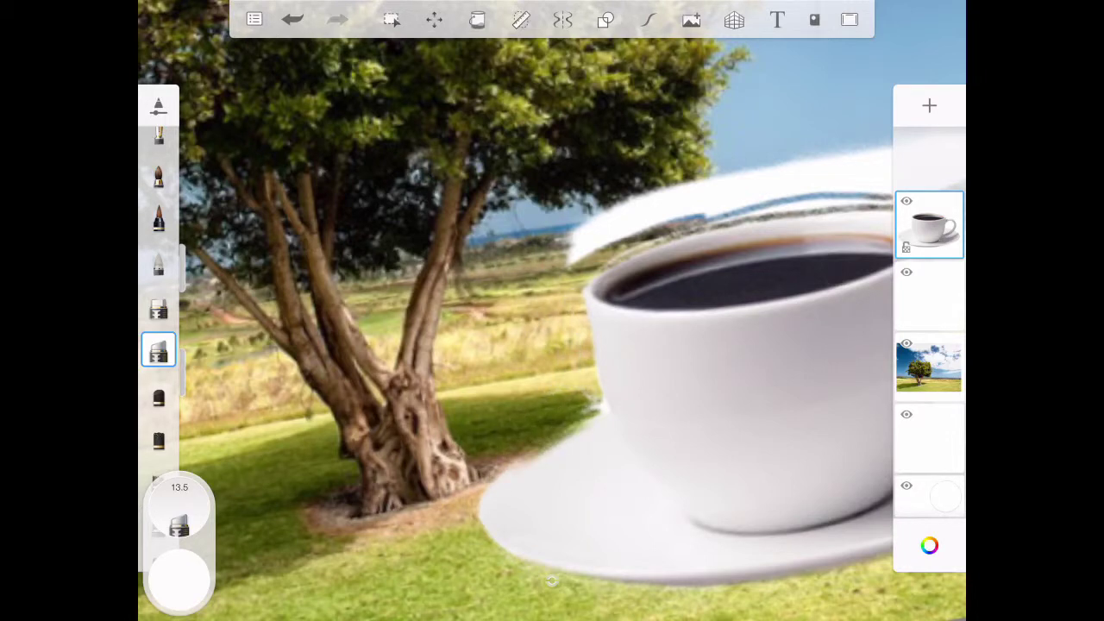
key("ctrl+z")
- Erase the white smears beside the handle, above the rim and along the horizon
scroll(552, 345, "up", 3)
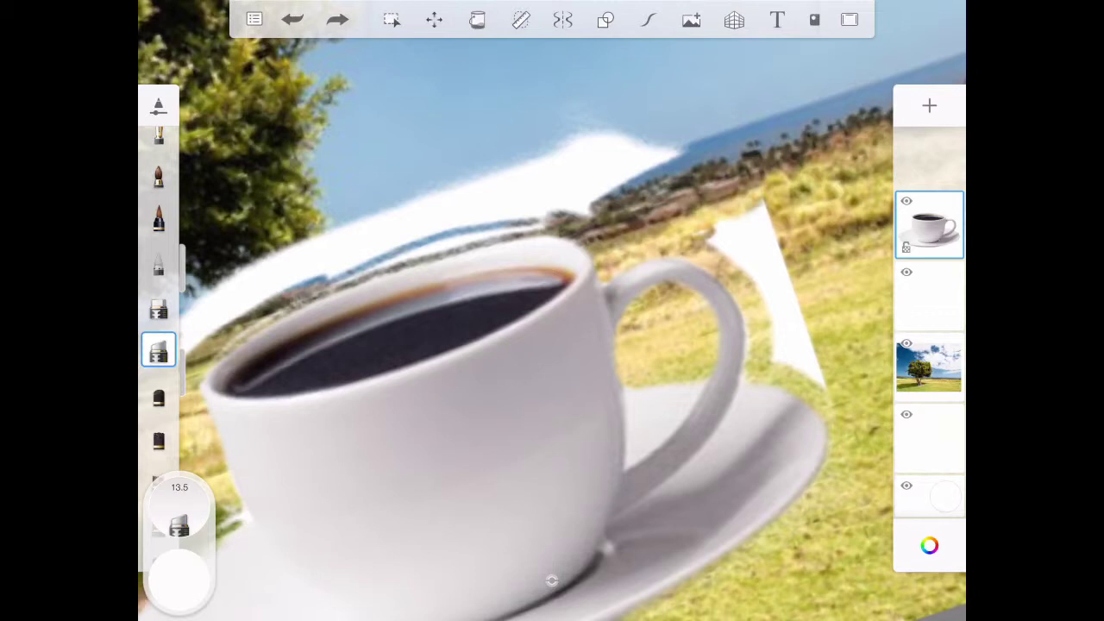
mouse_move(724, 215)
left_mouse_down()
mouse_move(763, 268)
mouse_move(802, 358)
left_mouse_up()
left_click_drag(673, 151, 388, 224)
scroll(551, 345, "up", 3)
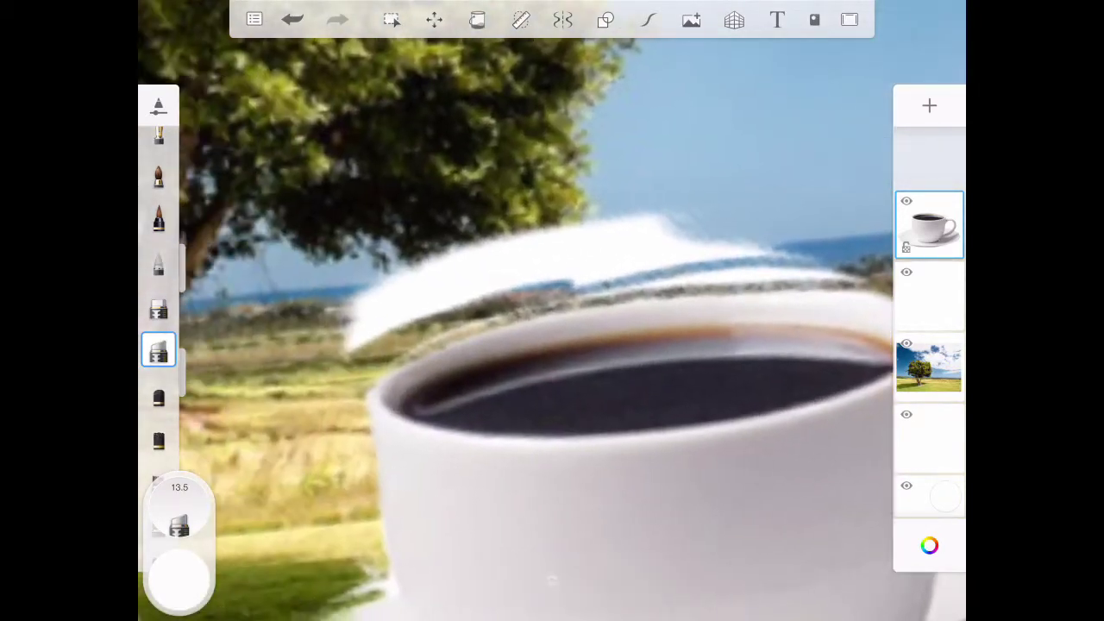
mouse_move(733, 228)
left_mouse_down()
mouse_move(492, 258)
mouse_move(354, 332)
left_mouse_up()
left_click_drag(483, 293, 595, 267)
mouse_move(867, 297)
left_mouse_down()
mouse_move(621, 259)
mouse_move(453, 337)
left_mouse_up()
left_click_drag(604, 302, 371, 393)
left_click(292, 19)
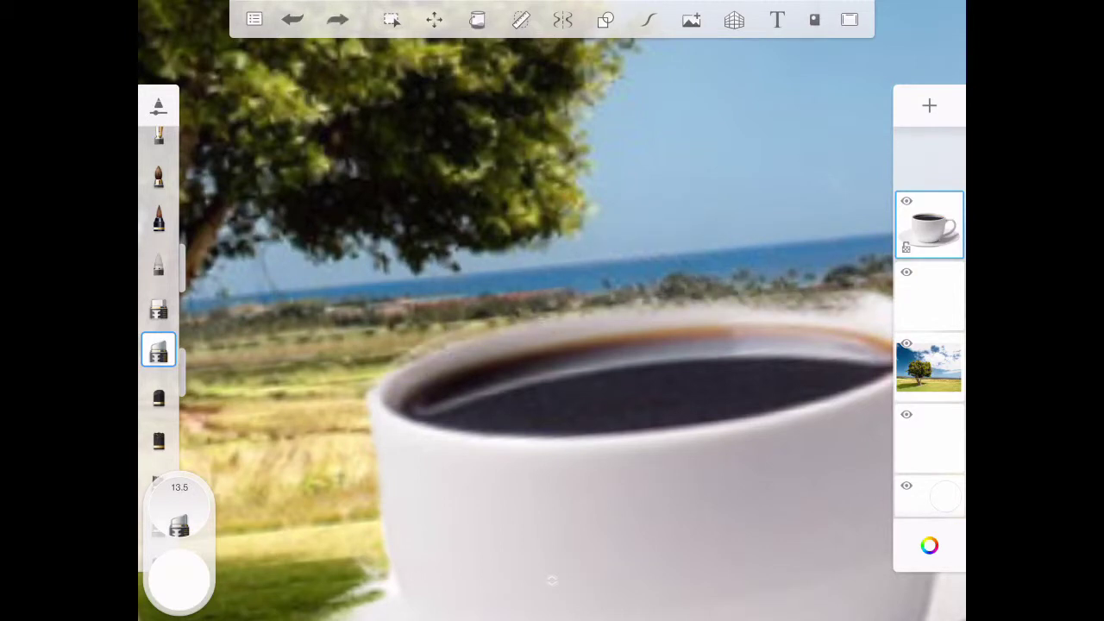
- Lower the eraser size to 7.9 and bring the tree trunk and saucer edge into view
left_click(178, 526)
left_click_drag(278, 382, 262, 382)
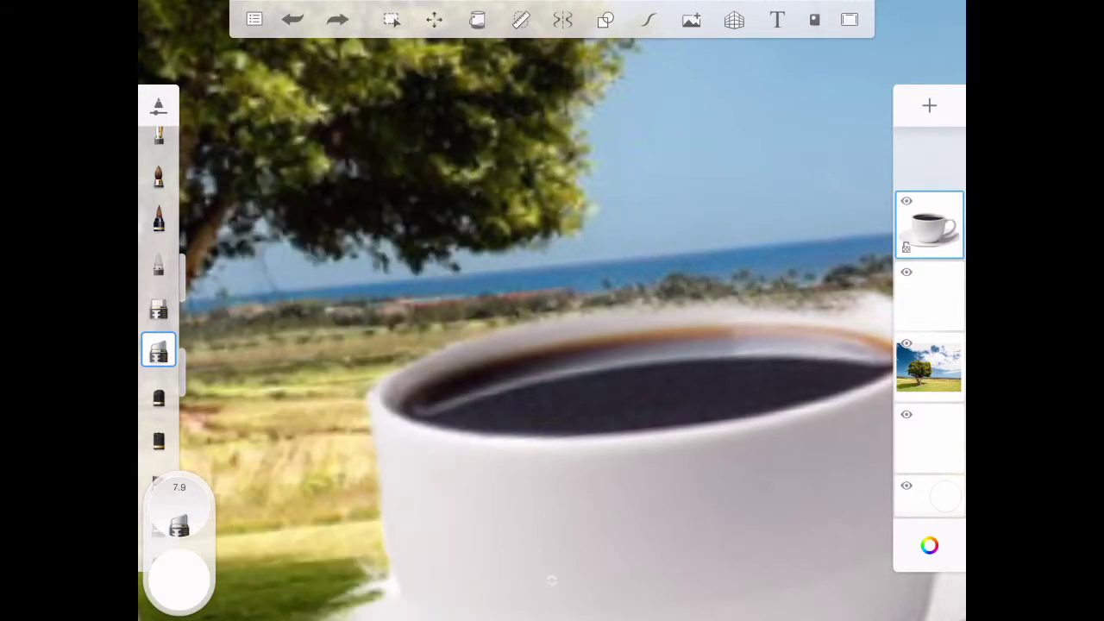
left_click_drag(431, 388, 587, 311)
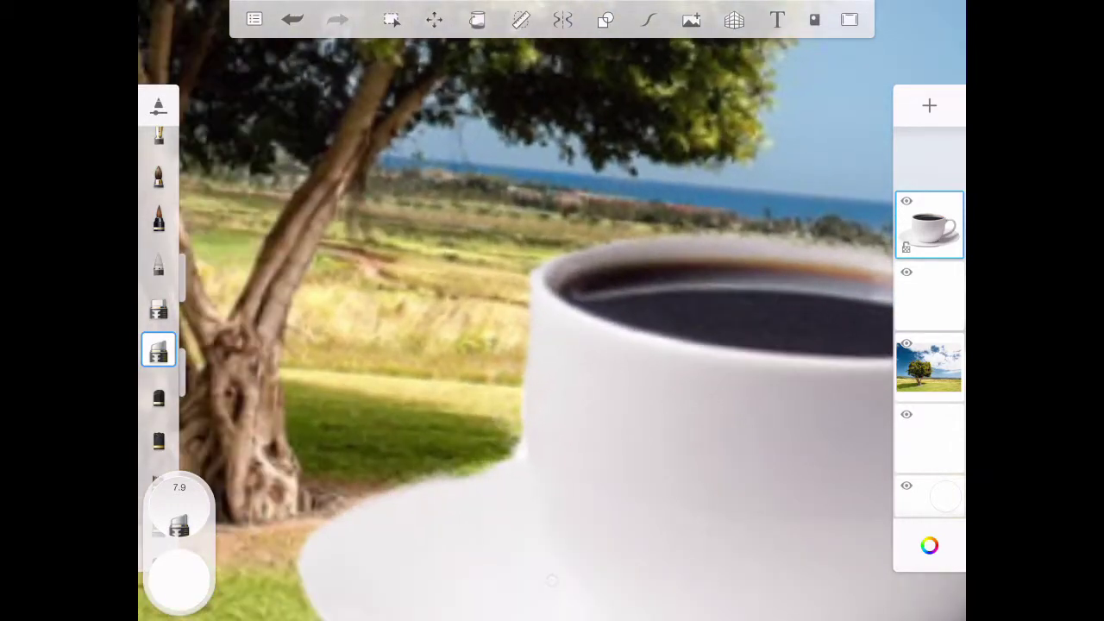
- Undo the stray stroke by the grass and shrink the eraser to size 0.1
scroll(552, 310, "up", 5)
left_click_drag(500, 345, 419, 449)
key("ctrl+z")
left_click(178, 526)
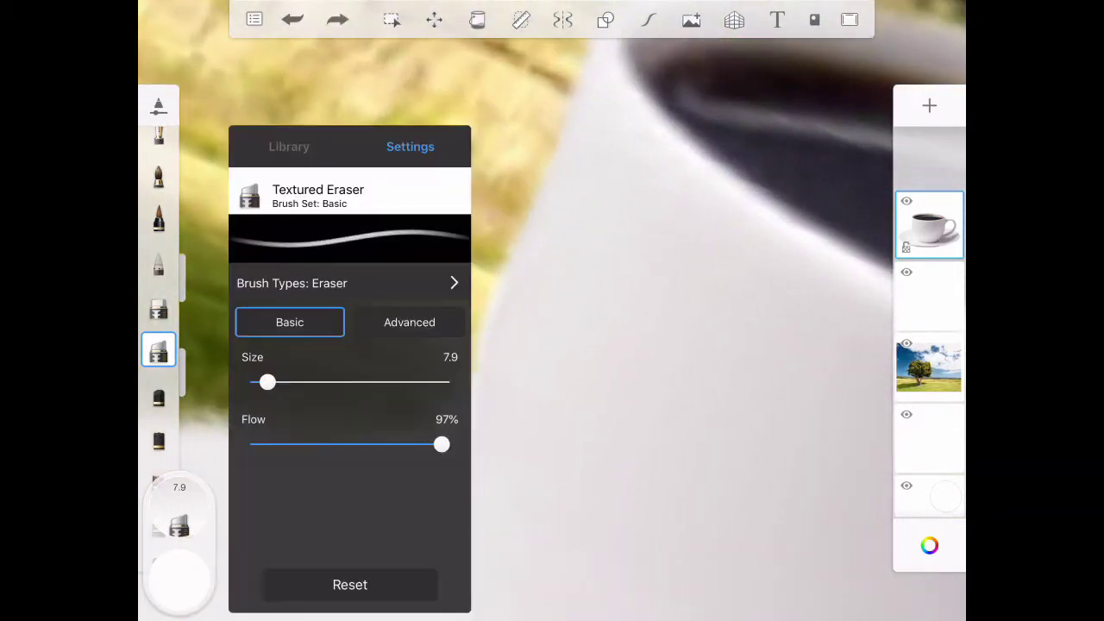
left_click_drag(268, 382, 250, 382)
left_click(179, 526)
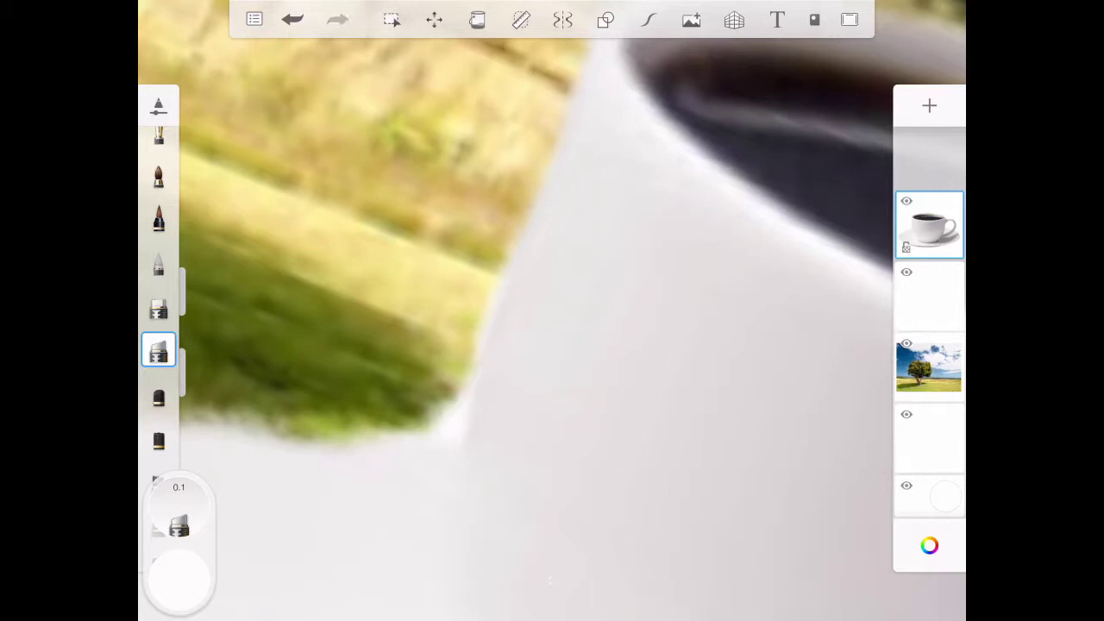
- At eraser size 4.0, clear leftover white along the saucer's grass edge, then zoom out to fit
scroll(552, 310, "up", 3)
left_click(179, 526)
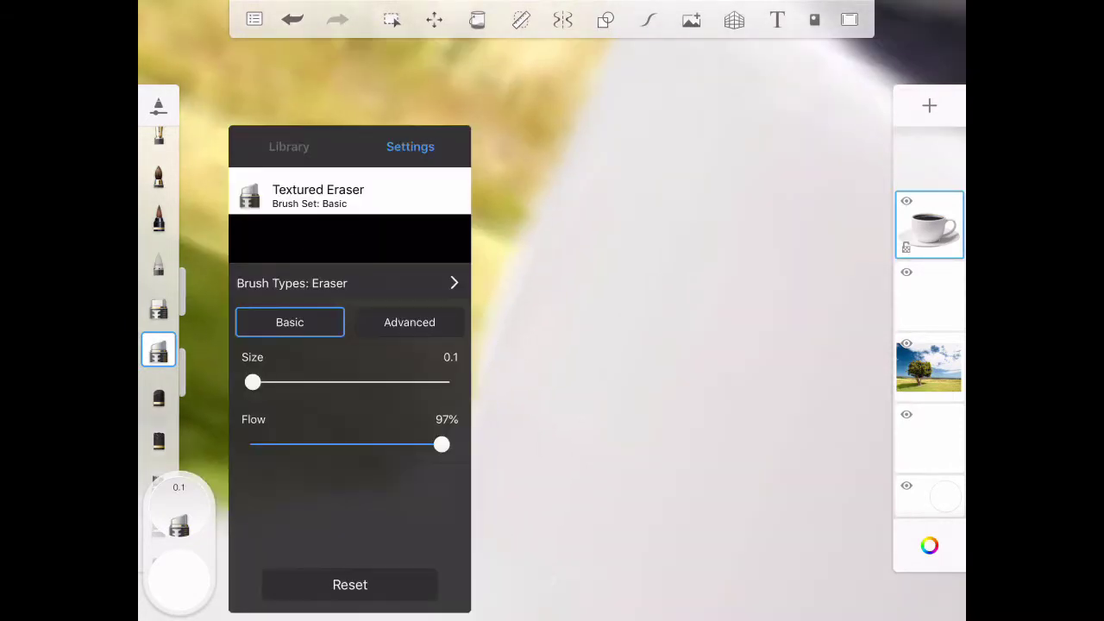
left_click_drag(474, 423, 405, 496)
left_click_drag(517, 232, 388, 509)
left_click_drag(396, 448, 259, 517)
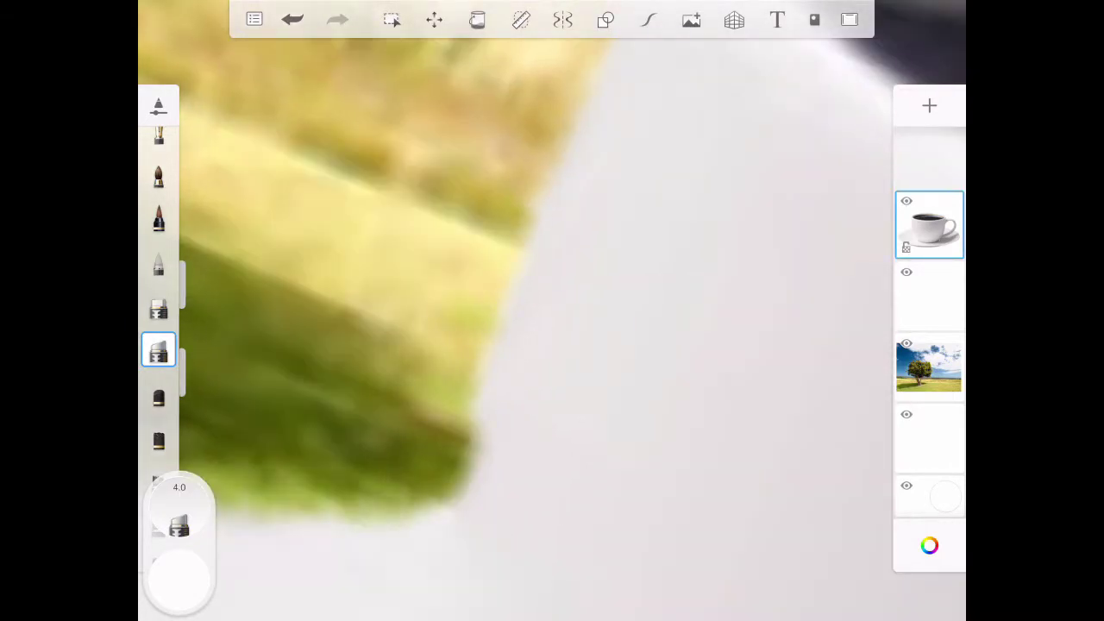
scroll(551, 310, "down", 3)
scroll(551, 311, "down", 2)
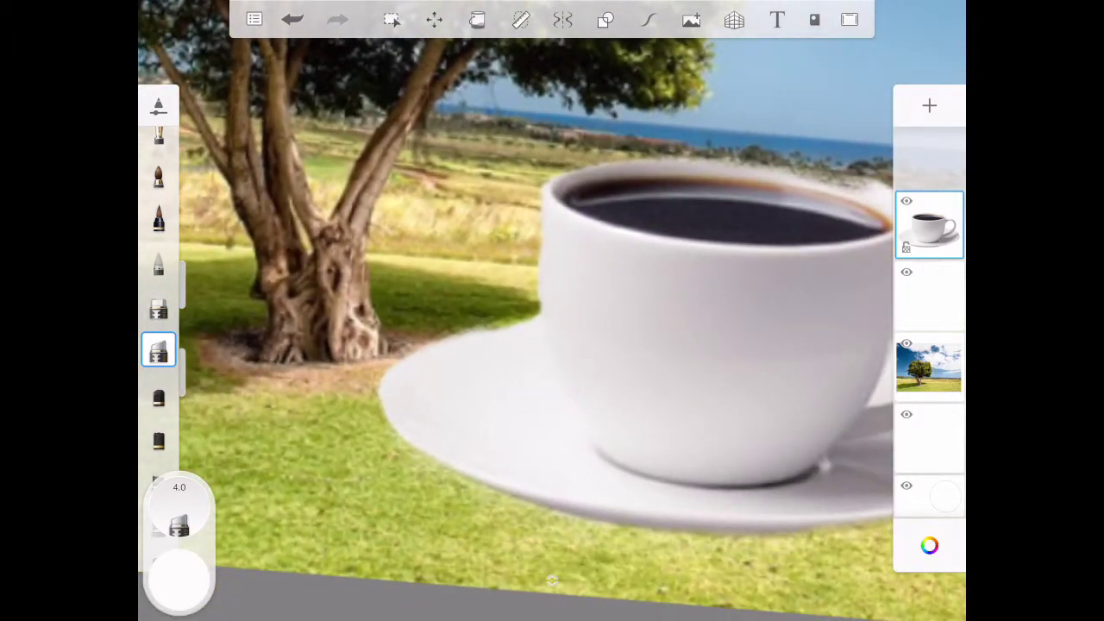
scroll(552, 311, "up", 5)
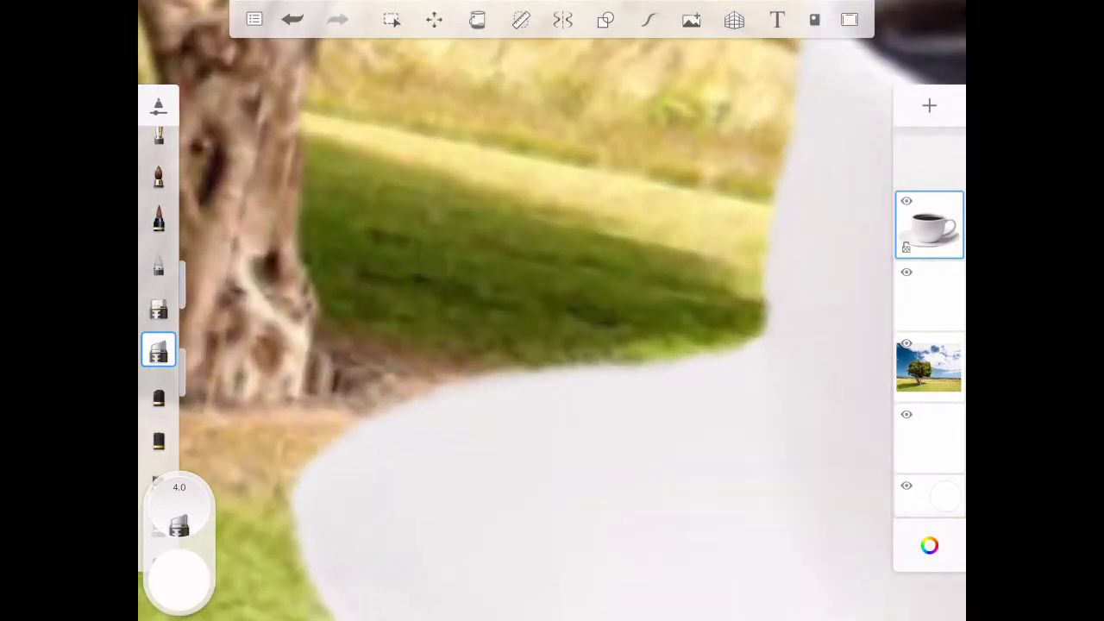
scroll(552, 311, "down", 5)
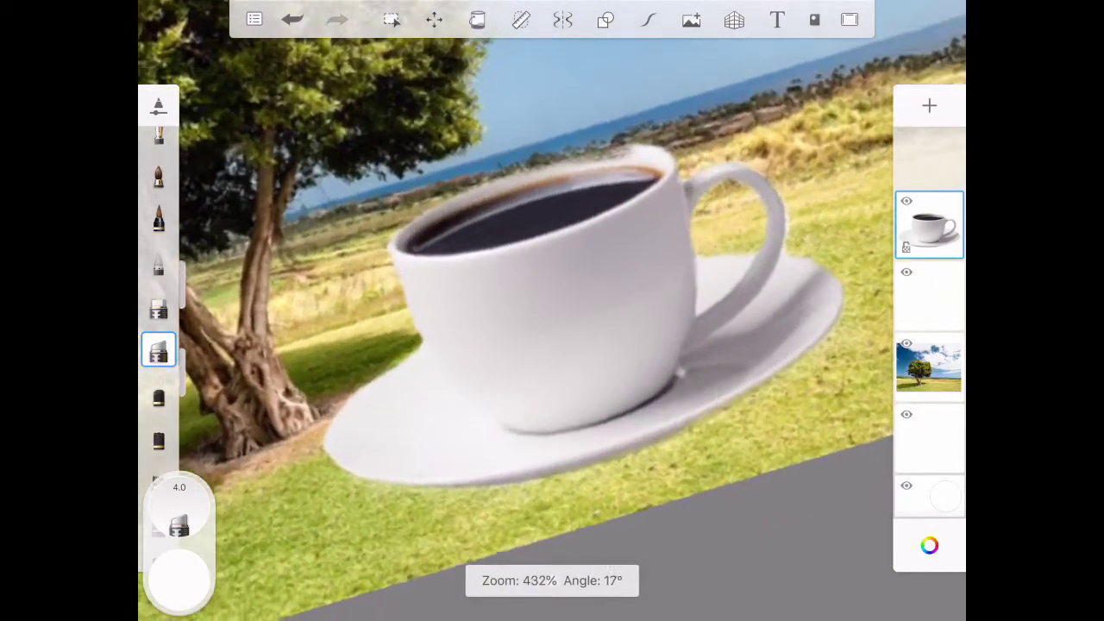
scroll(552, 310, "up", 2)
scroll(552, 311, "down", 3)
scroll(552, 311, "down", 1)
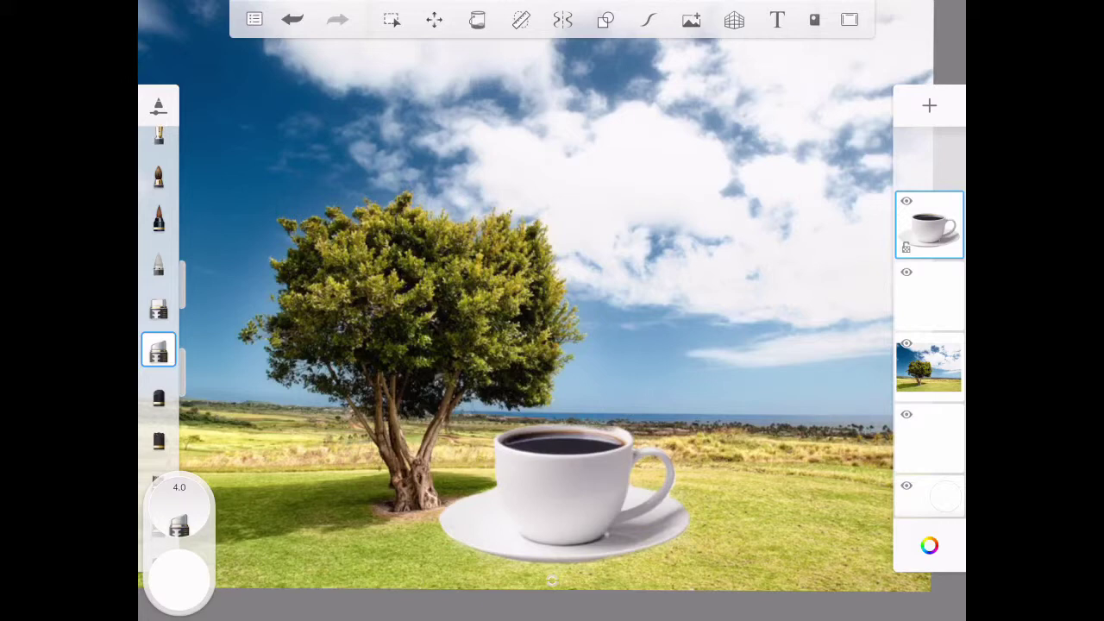
- Add a new layer and import the hot tub photo scaled over the cup
left_click(929, 295)
left_click(928, 105)
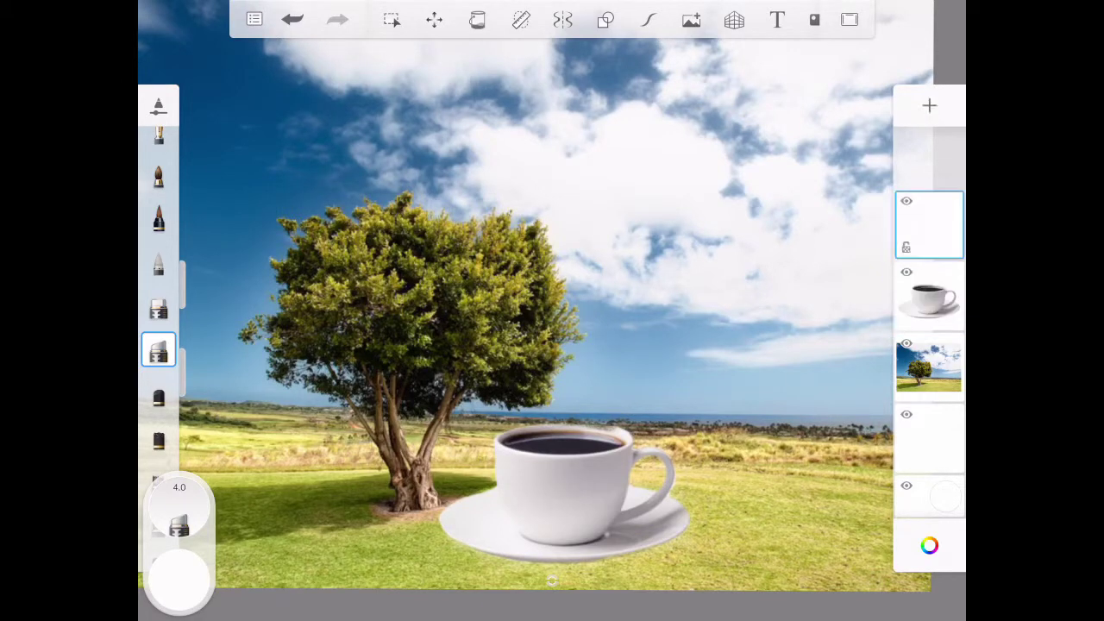
left_click(691, 19)
left_click(239, 75)
left_click(333, 554)
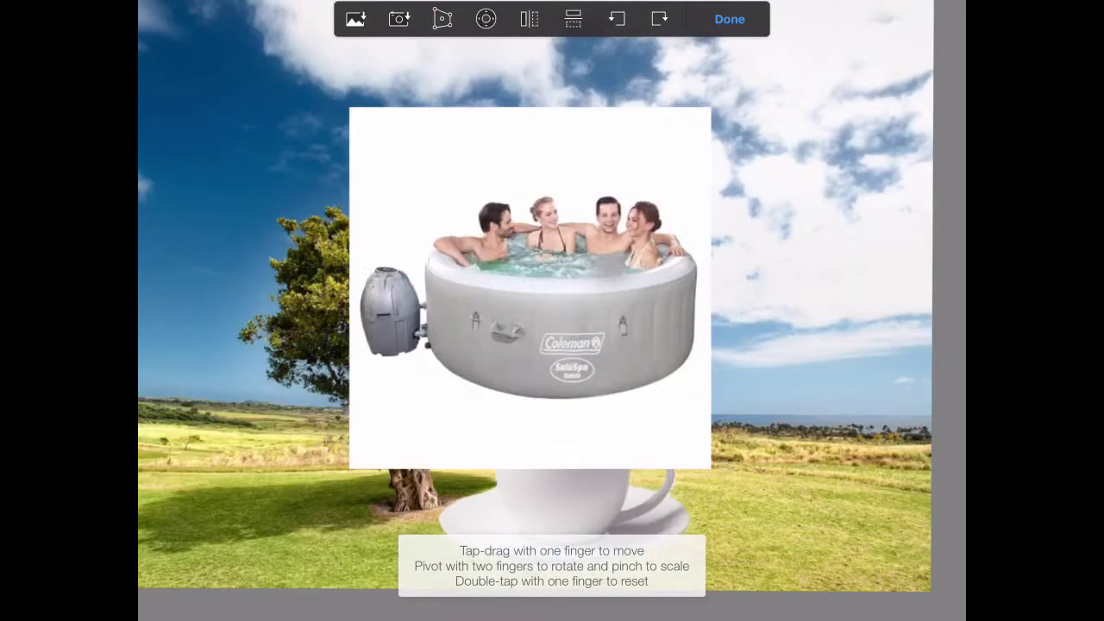
mouse_move(530, 288)
left_mouse_down()
mouse_move(579, 463)
mouse_move(557, 471)
mouse_move(547, 461)
mouse_move(554, 437)
left_mouse_up()
left_click(730, 19)
- Lower the hot tub layer's opacity, then delete that layer
left_click(929, 161)
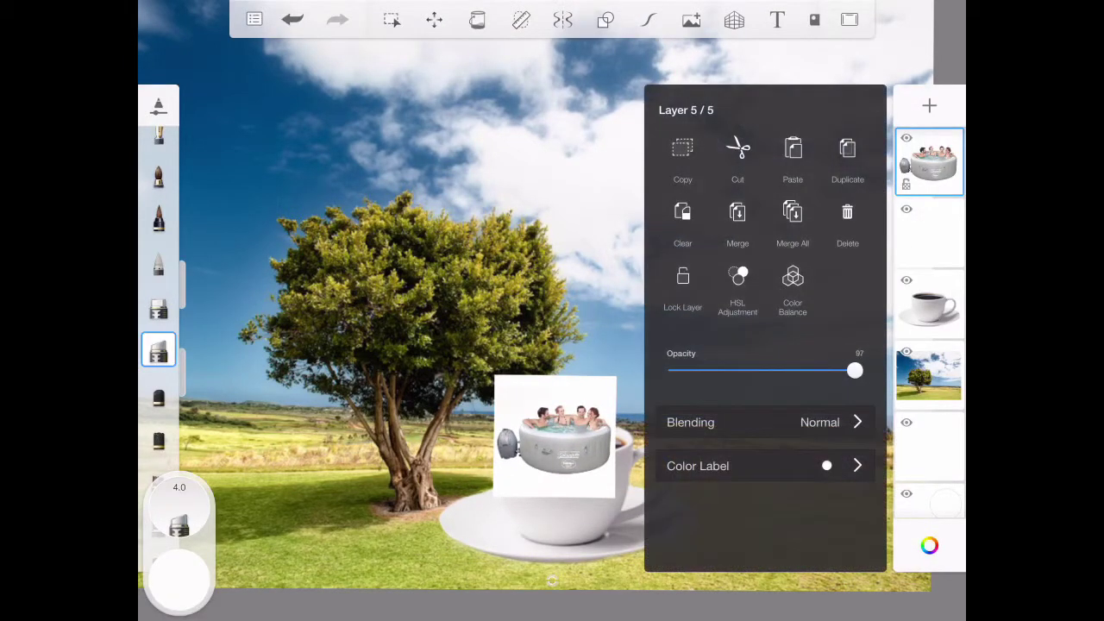
left_click_drag(854, 370, 760, 370)
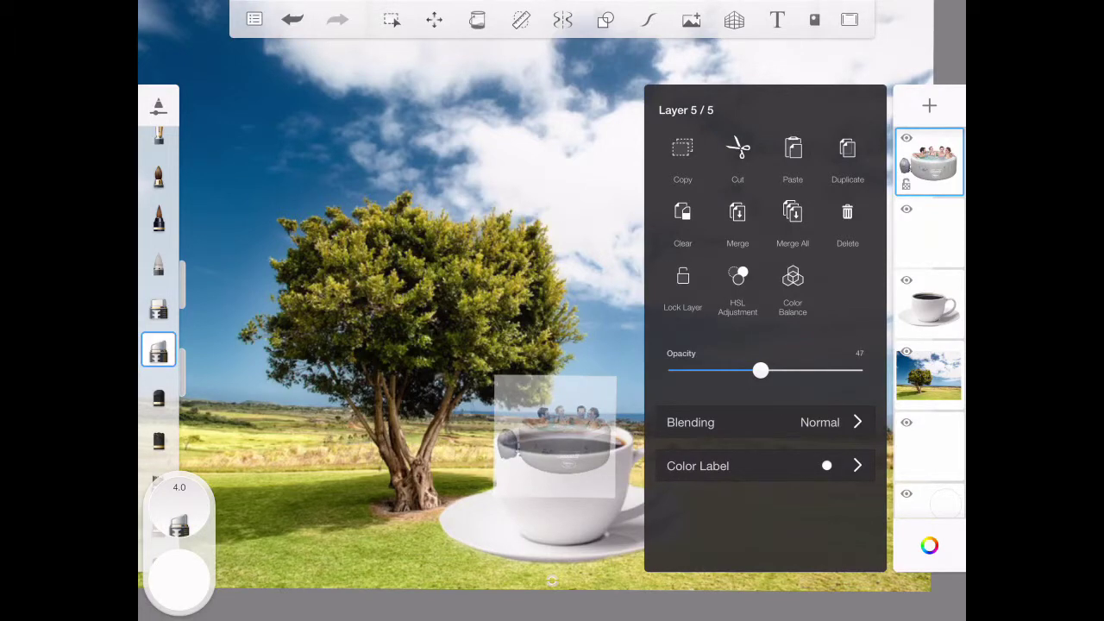
left_click(847, 215)
left_click(929, 224)
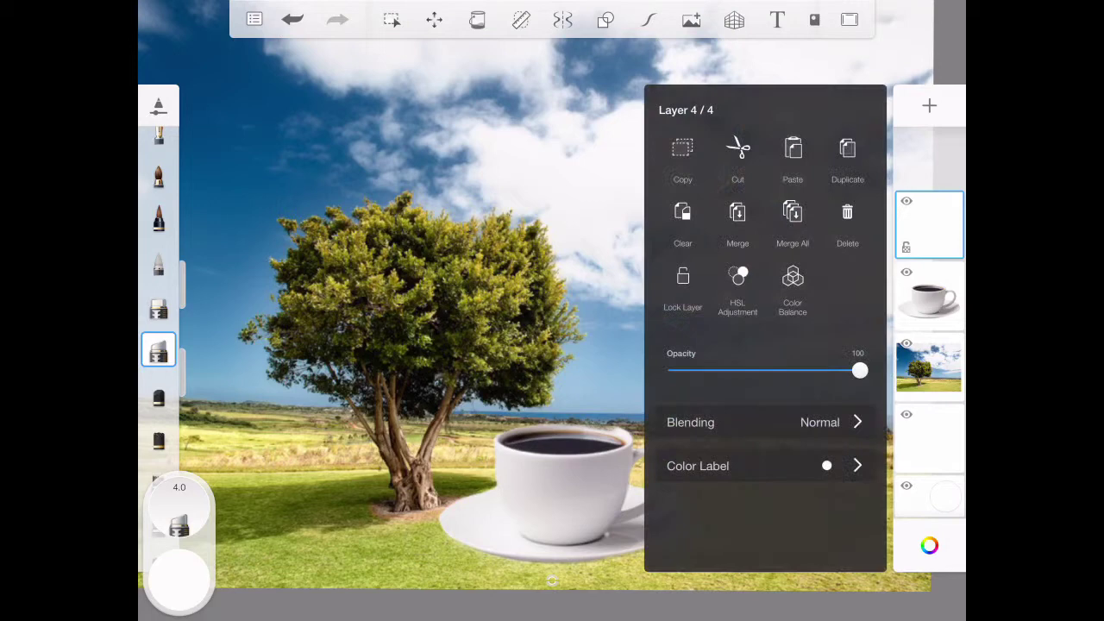
- Re-import the hot tub photo from Photos, shrunk and positioned over the coffee cup
left_click(691, 19)
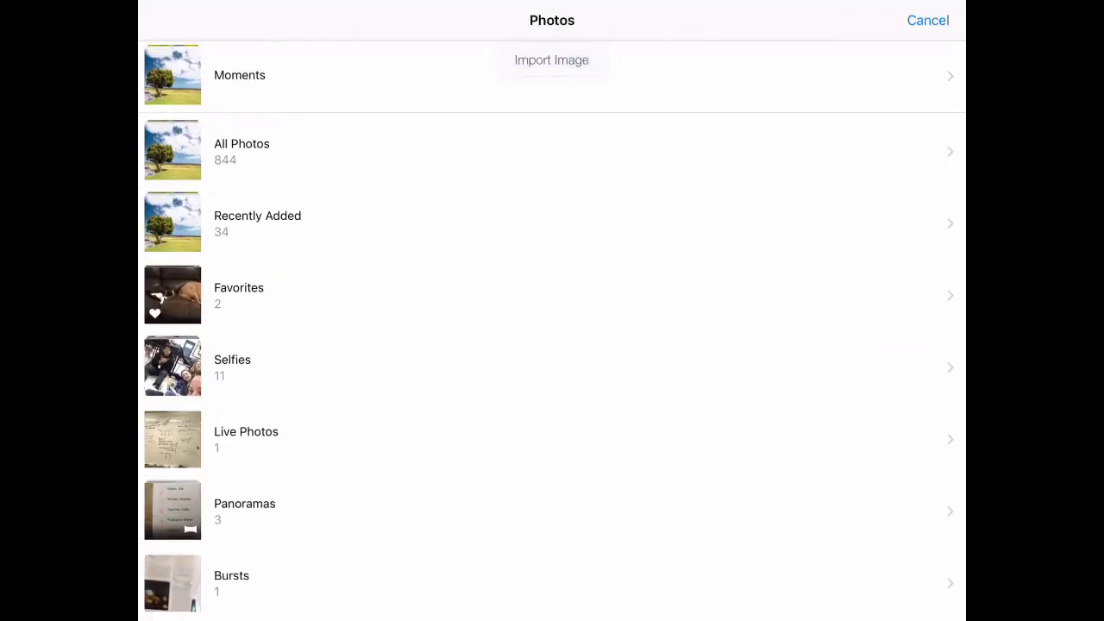
left_click(239, 74)
left_click(668, 557)
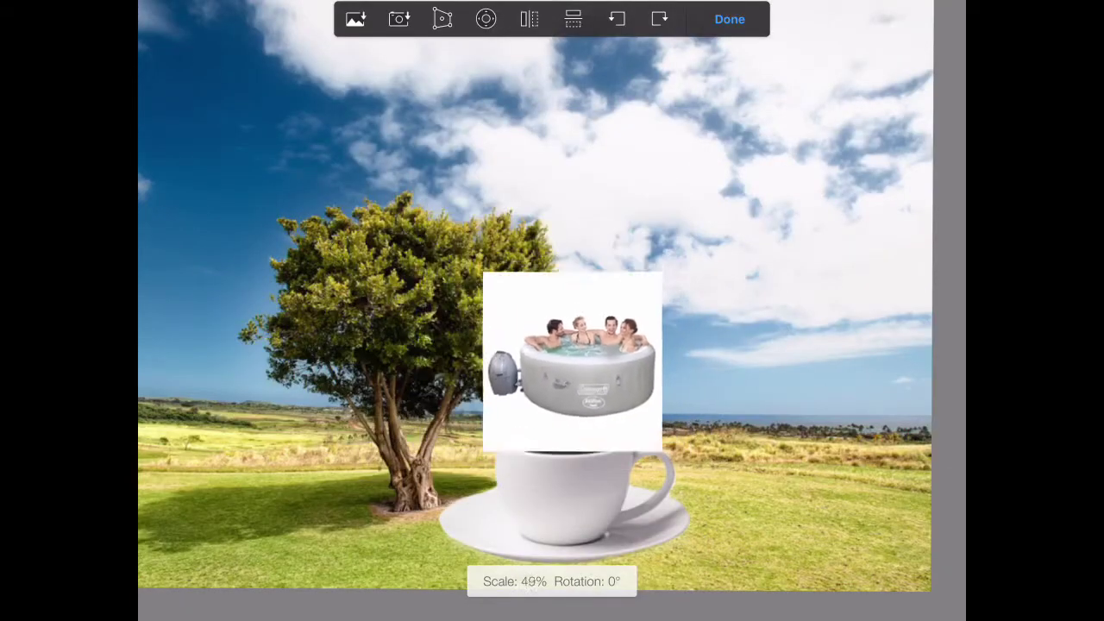
mouse_move(572, 369)
left_mouse_down()
mouse_move(552, 456)
mouse_move(662, 480)
mouse_move(581, 439)
mouse_move(555, 441)
mouse_move(558, 450)
mouse_move(600, 425)
mouse_move(570, 456)
mouse_move(562, 507)
mouse_move(569, 426)
mouse_move(554, 357)
mouse_move(552, 450)
mouse_move(529, 287)
mouse_move(564, 354)
mouse_move(549, 438)
mouse_move(562, 433)
mouse_move(543, 454)
mouse_move(556, 454)
left_mouse_up()
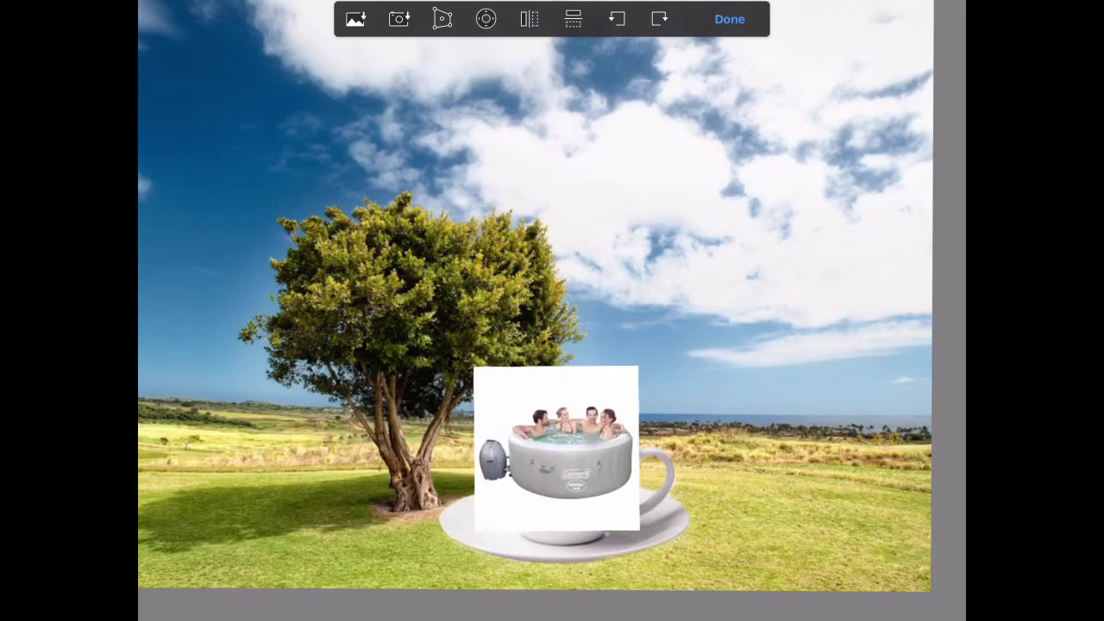
left_click(729, 19)
left_click(928, 161)
- Lower the hot tub opacity to about 63 and erase its water to reveal the coffee
left_click_drag(860, 370, 793, 370)
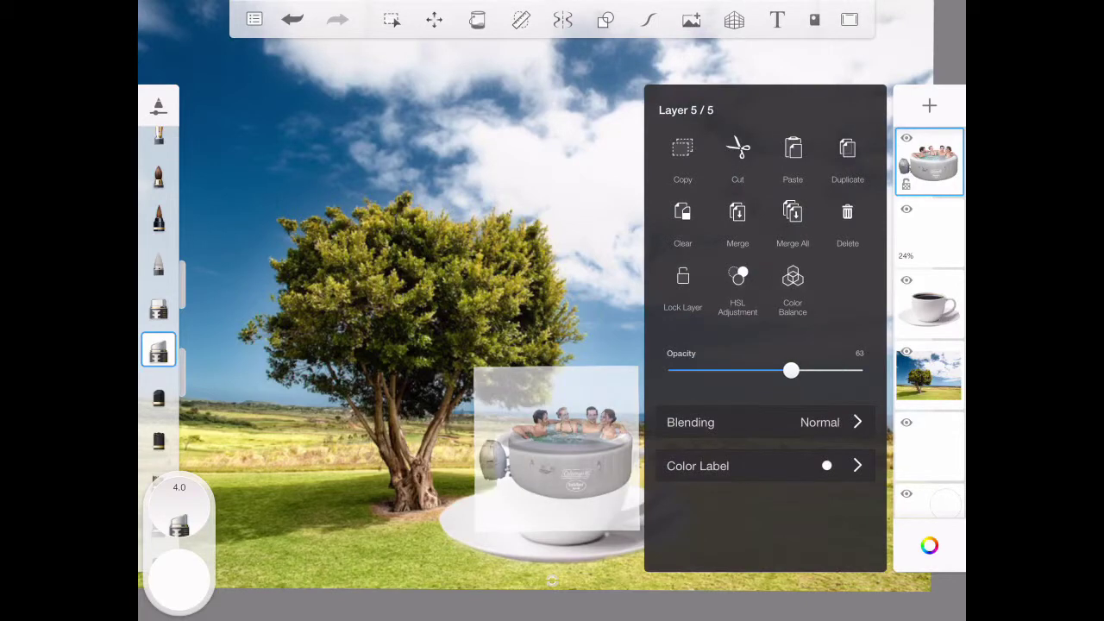
left_click(929, 162)
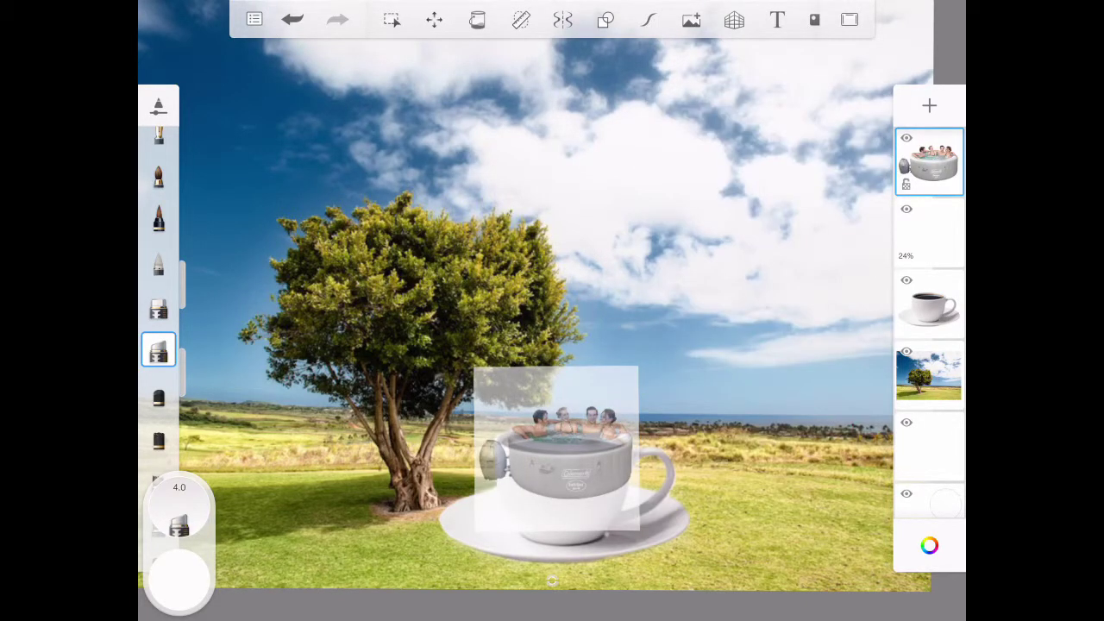
scroll(557, 448, "up", 5)
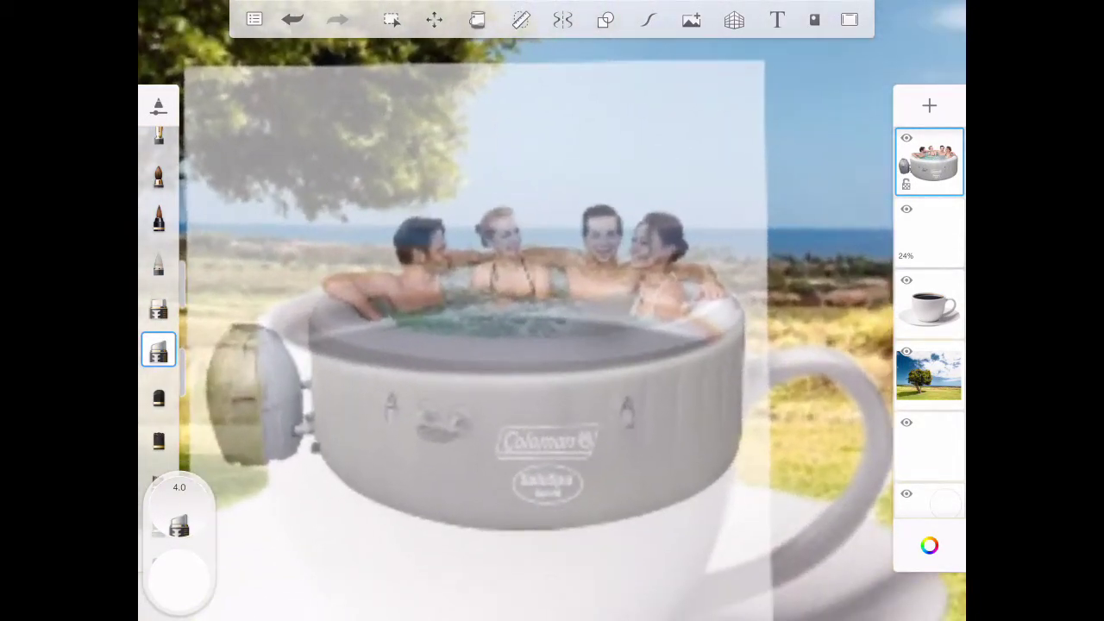
left_click(158, 351)
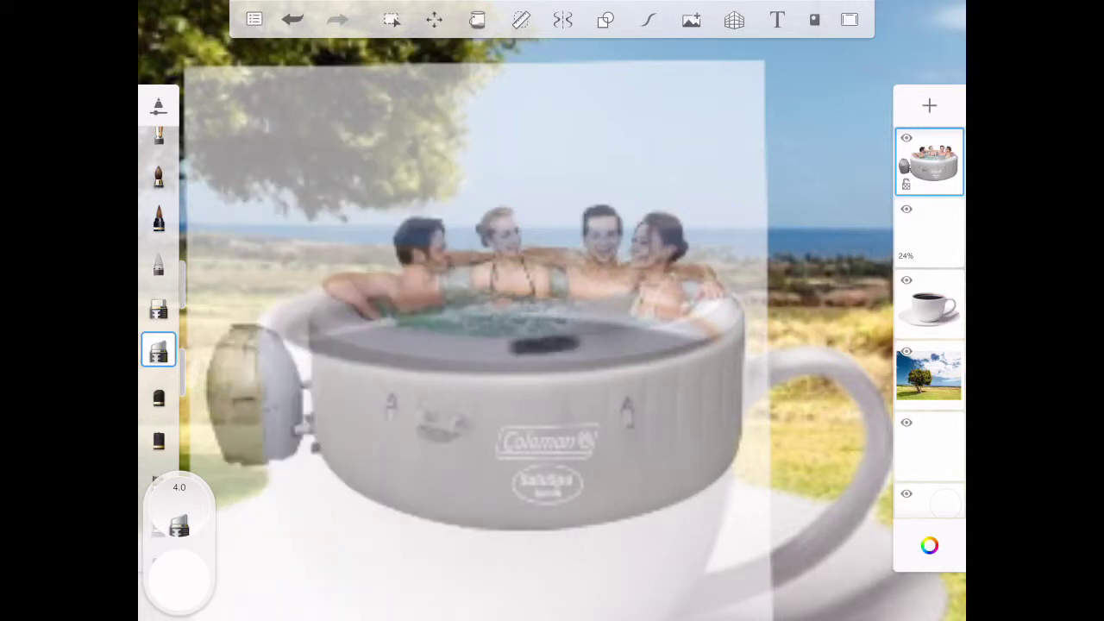
left_click_drag(510, 345, 593, 338)
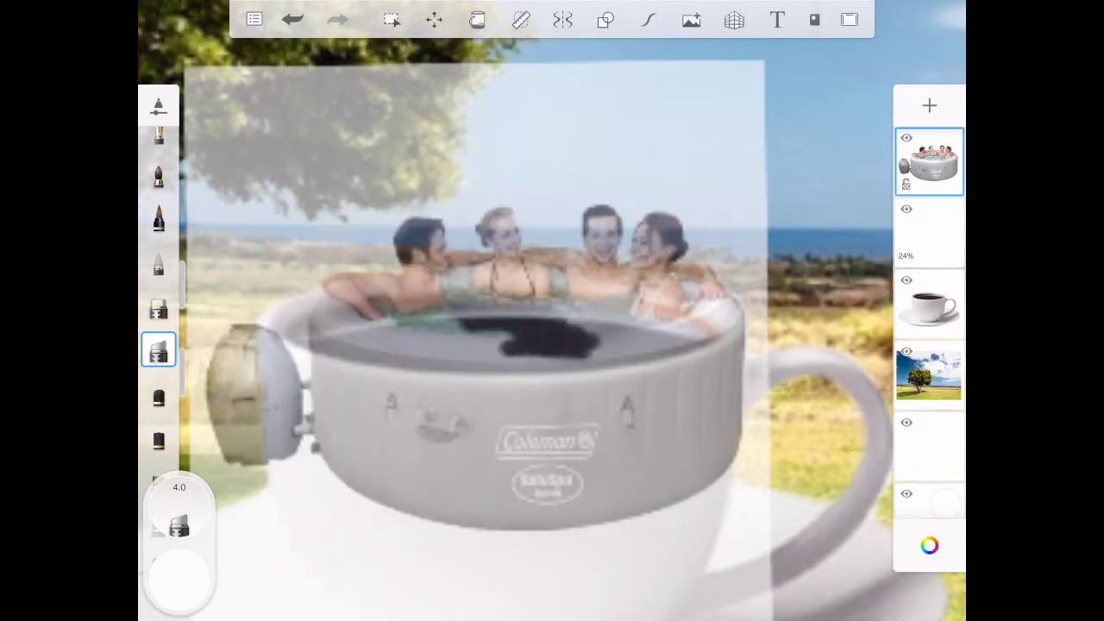
left_click_drag(440, 326, 254, 332)
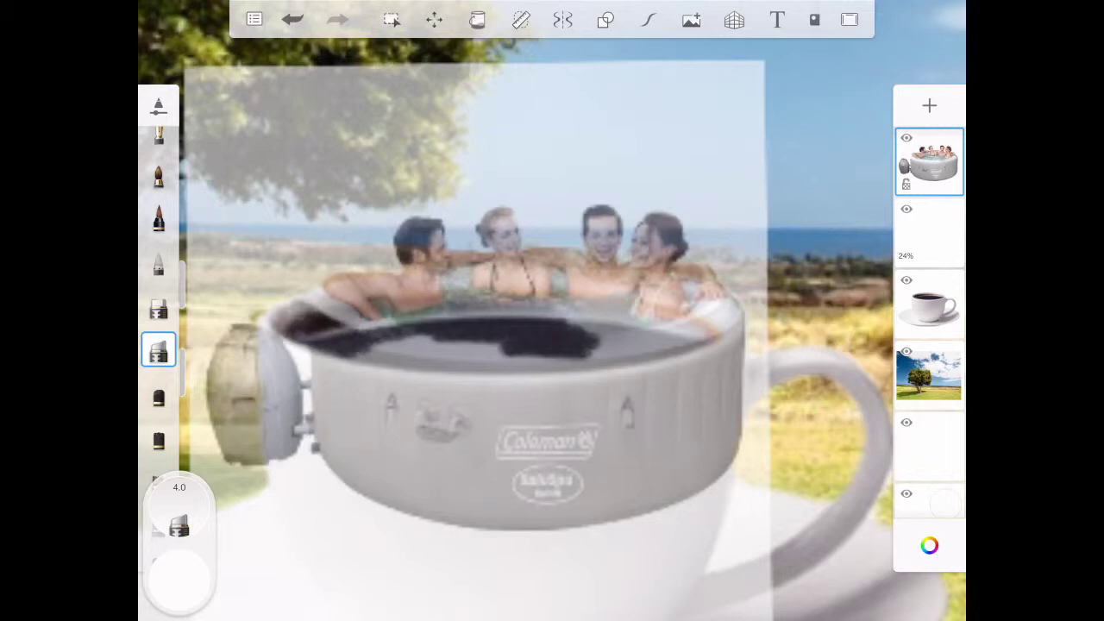
mouse_move(380, 345)
left_mouse_down()
mouse_move(582, 367)
mouse_move(694, 332)
mouse_move(573, 369)
left_mouse_up()
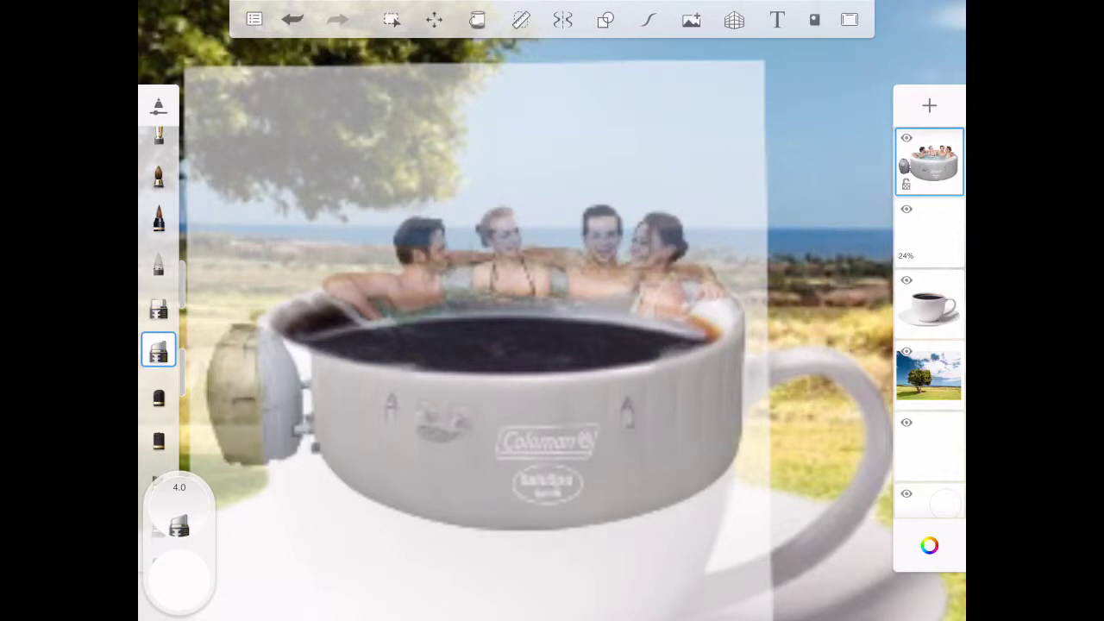
- Erase the white background between the bathers' heads, around the hair and along the tub's right edge
scroll(552, 284, "up", 5)
scroll(552, 285, "up", 3)
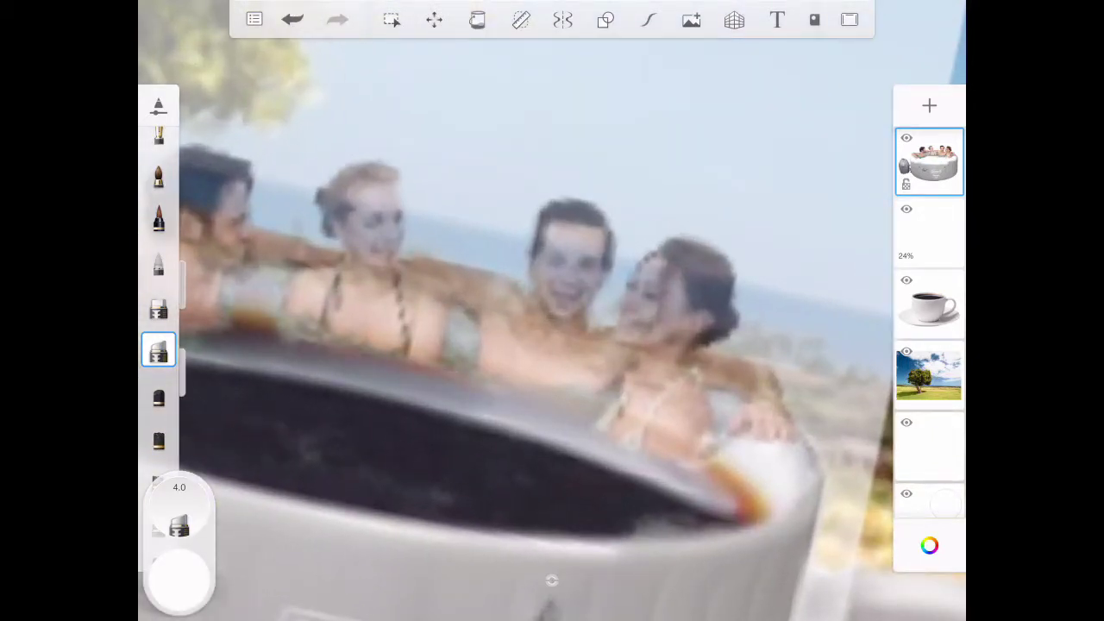
mouse_move(474, 259)
left_mouse_down()
mouse_move(418, 224)
mouse_move(414, 150)
mouse_move(491, 254)
mouse_move(530, 203)
left_mouse_up()
mouse_move(509, 245)
left_mouse_down()
mouse_move(461, 134)
mouse_move(539, 181)
mouse_move(634, 276)
left_mouse_up()
mouse_move(672, 220)
left_mouse_down()
mouse_move(746, 285)
mouse_move(733, 358)
mouse_move(798, 396)
mouse_move(840, 491)
left_mouse_up()
left_click_drag(828, 323, 840, 539)
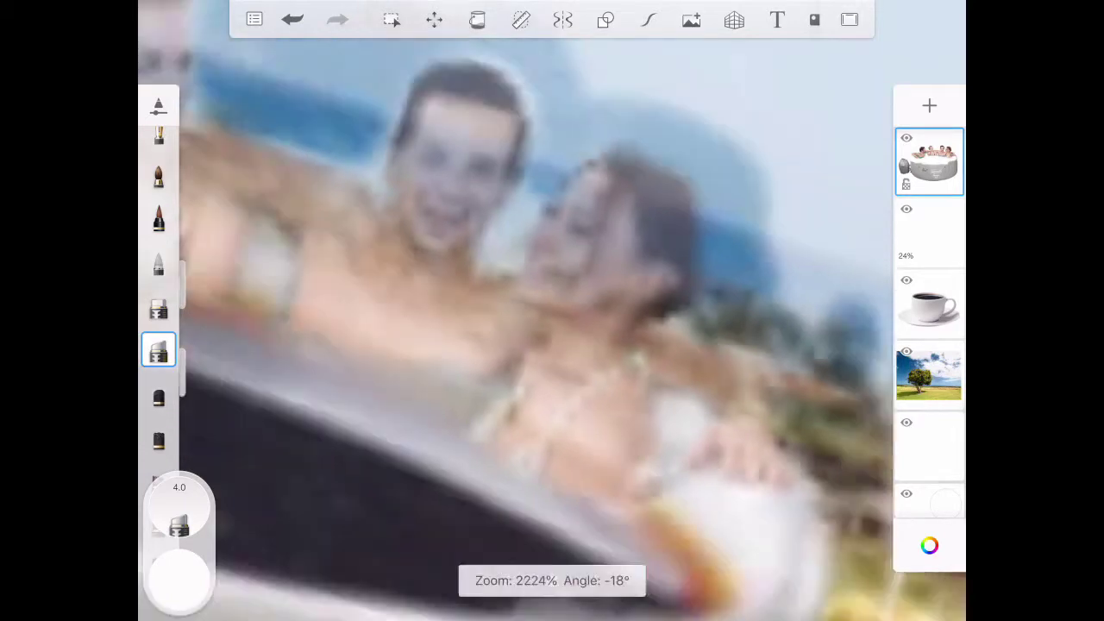
scroll(552, 310, "down", 5)
mouse_move(327, 181)
left_mouse_down()
mouse_move(431, 86)
mouse_move(509, 112)
left_mouse_up()
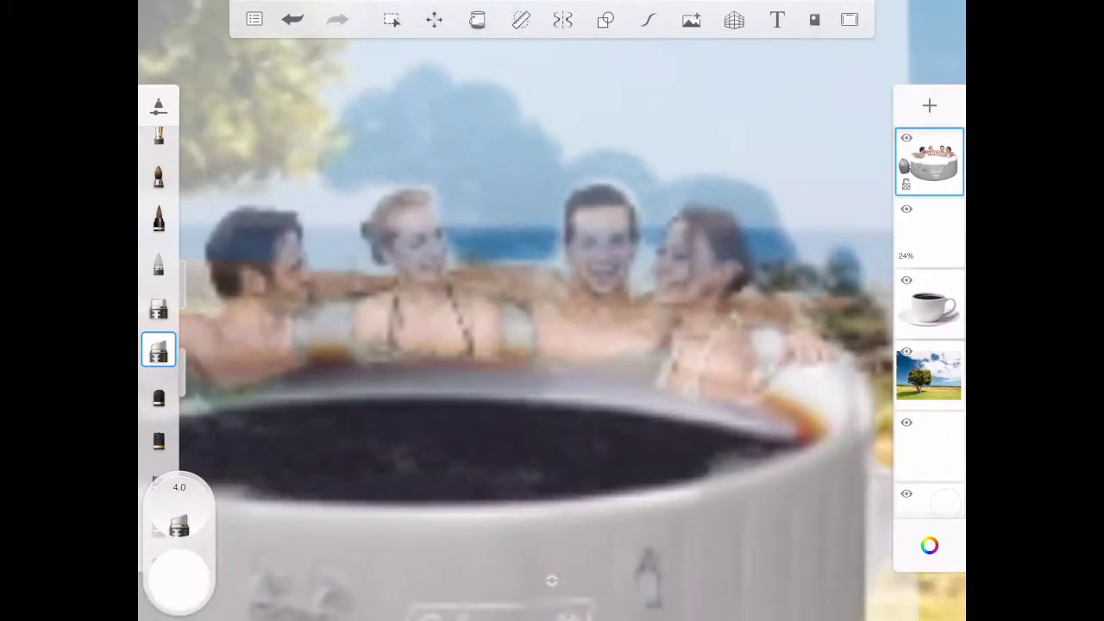
- Erase the tub's side pump unit on the left
scroll(552, 345, "down", 3)
left_click_drag(506, 354, 490, 465)
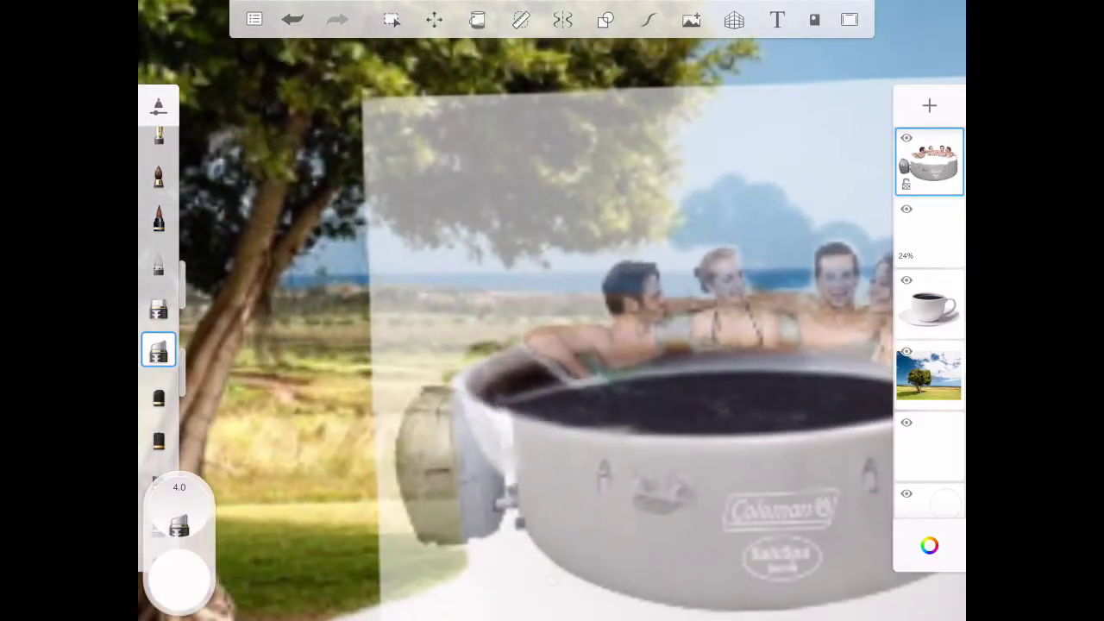
left_click_drag(526, 414, 535, 552)
mouse_move(483, 388)
left_mouse_down()
mouse_move(518, 552)
mouse_move(466, 544)
left_mouse_up()
mouse_move(436, 379)
left_mouse_down()
mouse_move(440, 543)
mouse_move(405, 543)
left_mouse_up()
- Erase the background around the man's head to reveal the tree crown behind
scroll(552, 344, "up", 5)
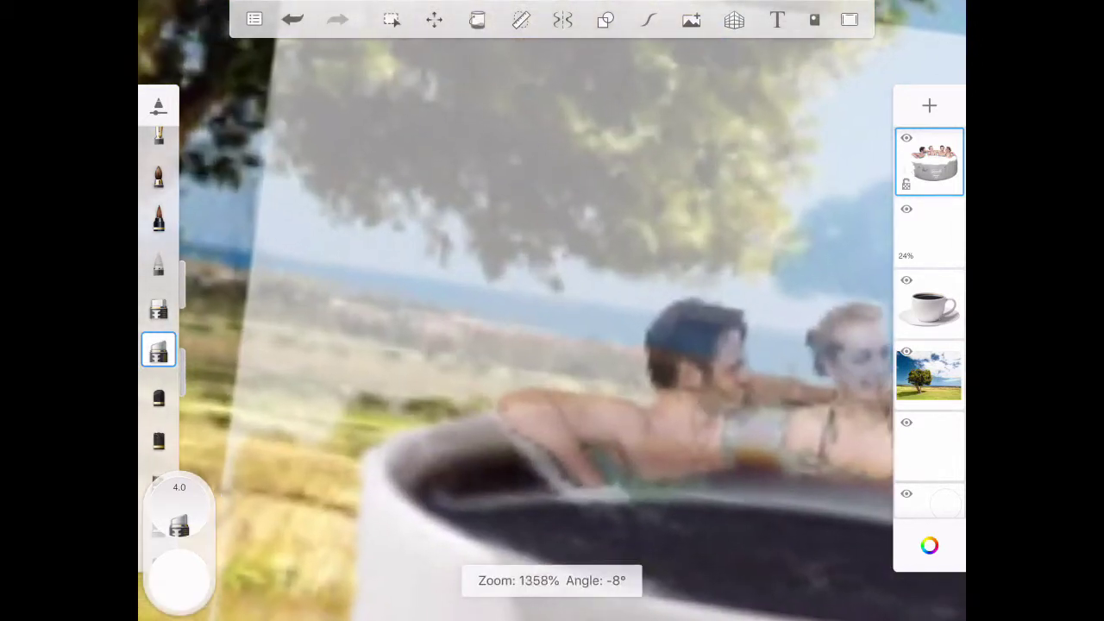
left_click_drag(625, 302, 633, 362)
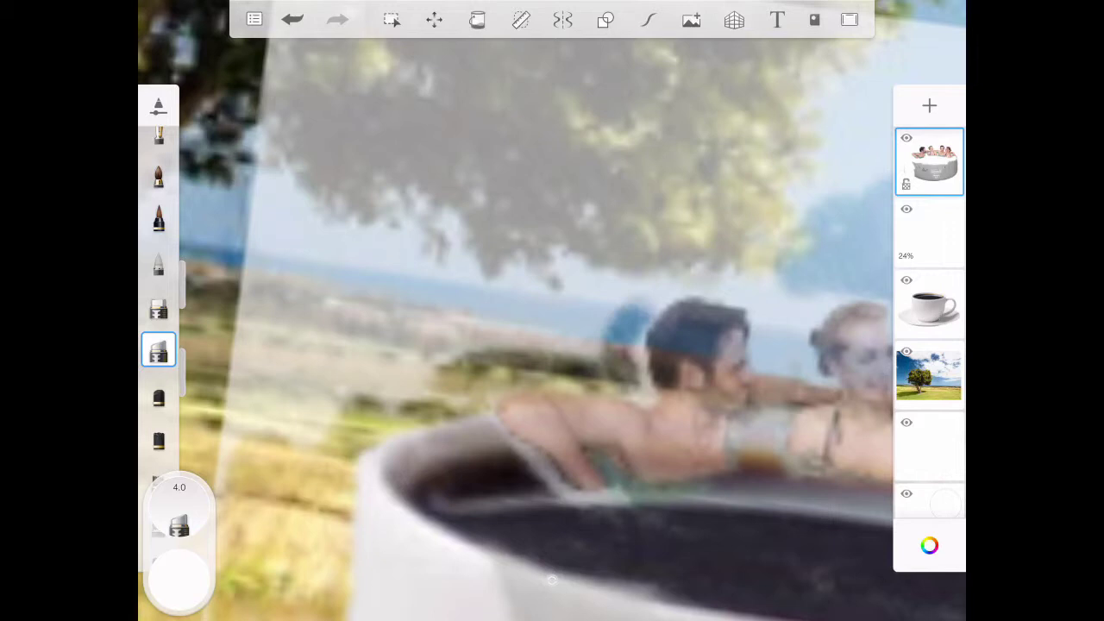
left_click_drag(707, 259, 767, 293)
left_click_drag(621, 263, 733, 259)
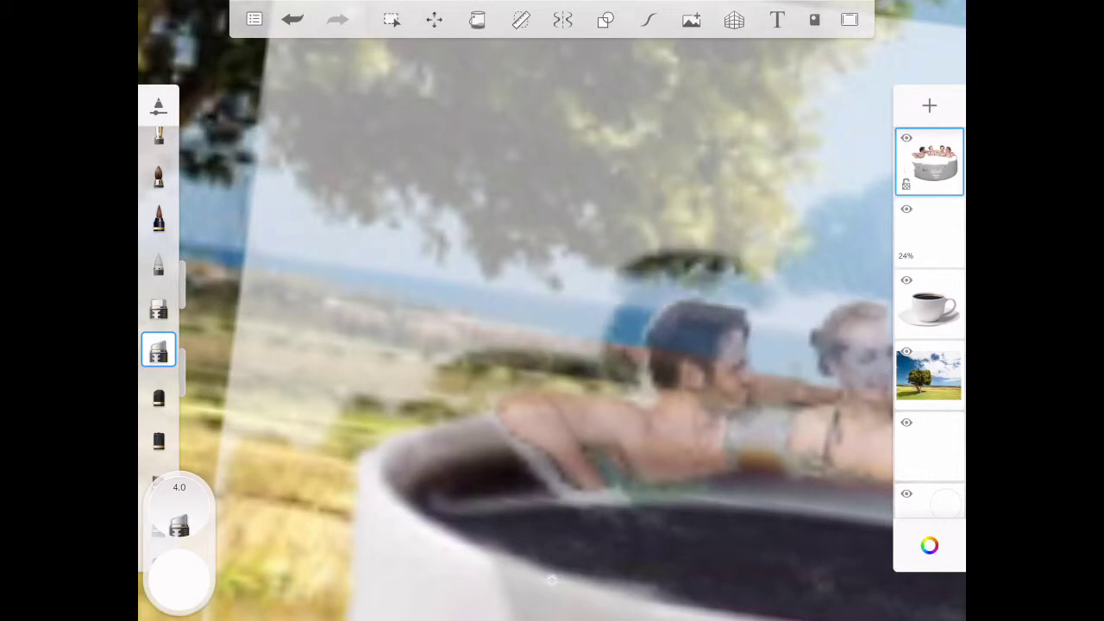
left_click_drag(744, 332, 802, 340)
left_click_drag(777, 284, 690, 250)
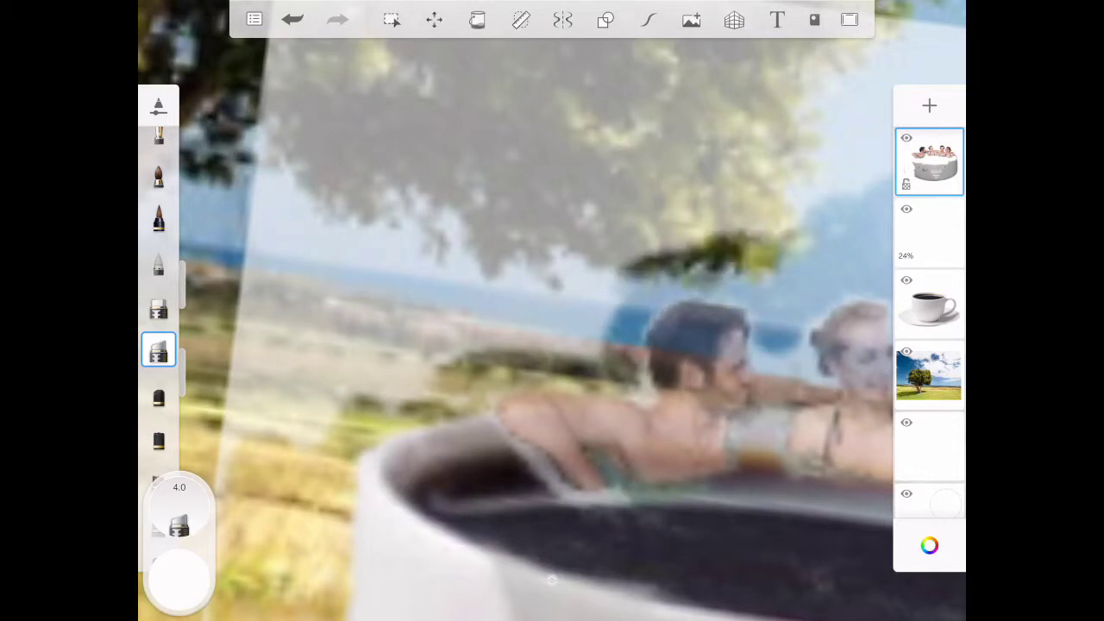
left_click_drag(810, 216, 604, 268)
left_click_drag(672, 233, 552, 310)
- Erase the background left of the man's head and over the field beside the tub
mouse_move(586, 345)
left_mouse_down()
mouse_move(448, 353)
mouse_move(276, 427)
mouse_move(220, 500)
left_mouse_up()
mouse_move(224, 379)
left_mouse_down()
mouse_move(285, 431)
mouse_move(526, 311)
left_mouse_up()
left_click_drag(383, 345, 561, 298)
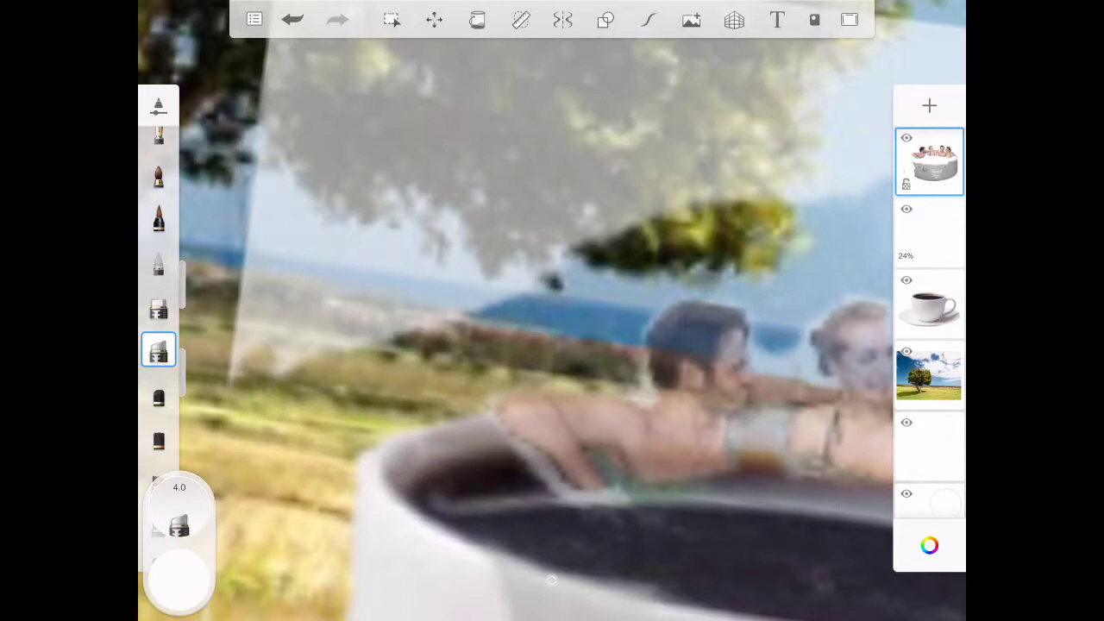
scroll(552, 345, "down", 3)
- Enlarge the eraser to 23 and erase the tub body and Coleman logo, revealing cup and saucer
left_click(158, 351)
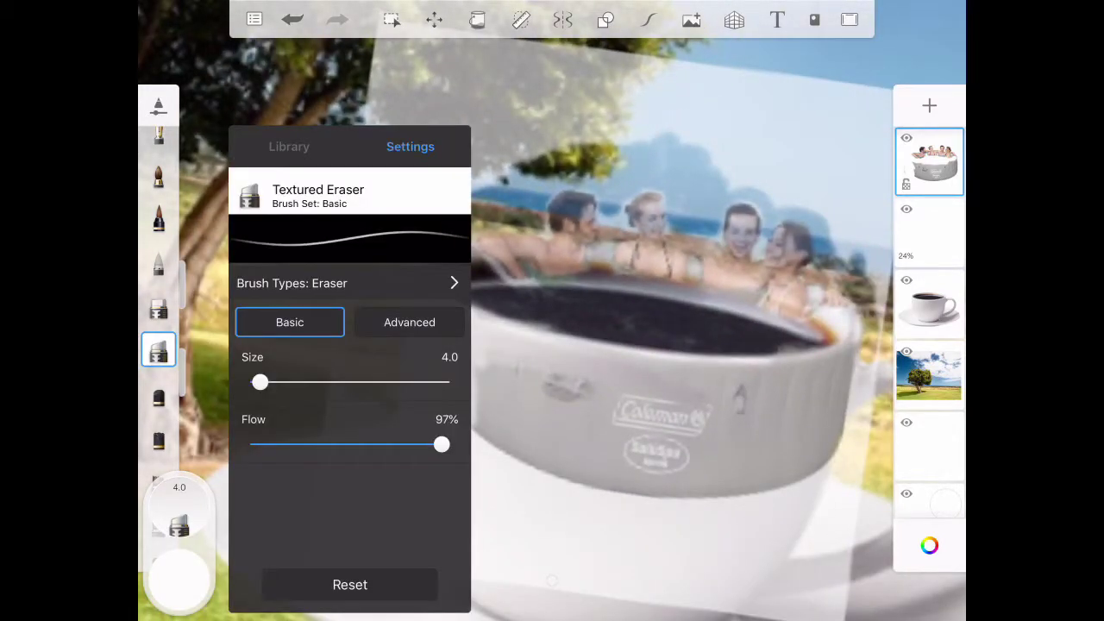
left_click_drag(260, 382, 296, 382)
left_click_drag(483, 518, 759, 449)
mouse_move(604, 423)
left_mouse_down()
mouse_move(716, 405)
mouse_move(802, 466)
left_mouse_up()
mouse_move(550, 581)
left_mouse_down()
mouse_move(802, 518)
mouse_move(845, 595)
left_mouse_up()
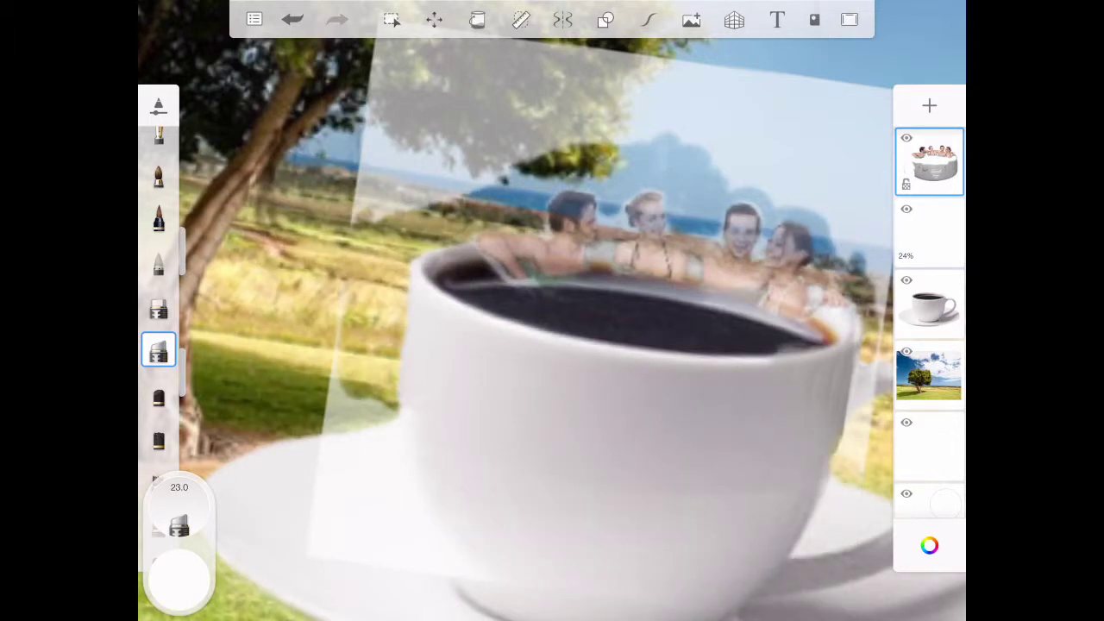
mouse_move(466, 565)
left_mouse_down()
mouse_move(345, 466)
mouse_move(327, 327)
left_mouse_up()
- Clear the faded white patch over the tree and at the upper right
scroll(552, 311, "up", 5)
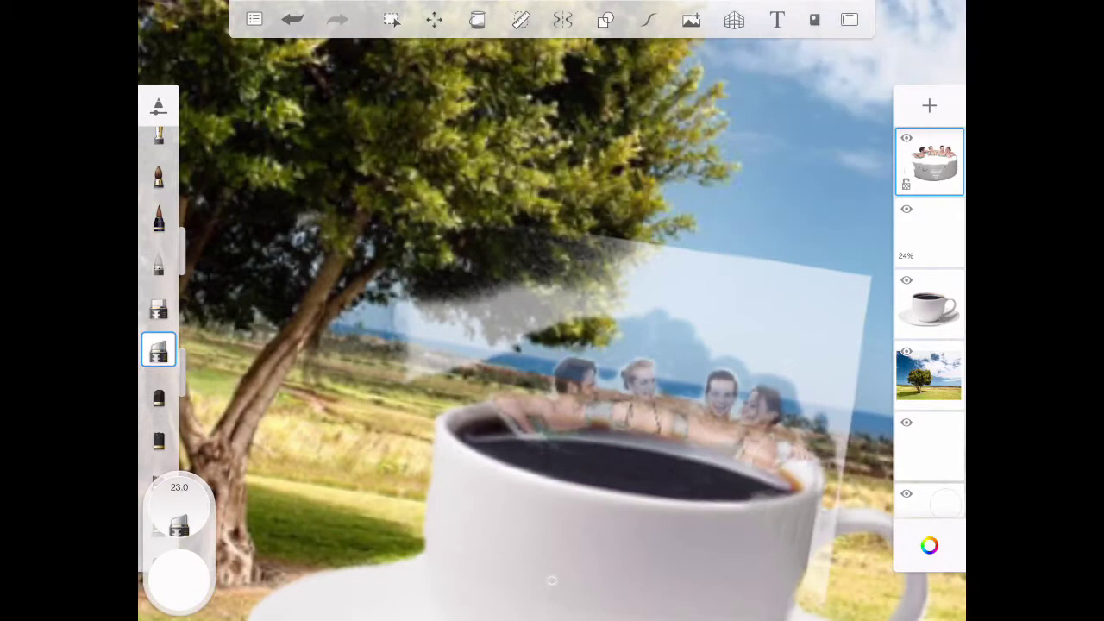
left_click_drag(397, 216, 638, 328)
left_click_drag(474, 362, 776, 250)
left_click_drag(707, 275, 863, 341)
scroll(552, 311, "up", 3)
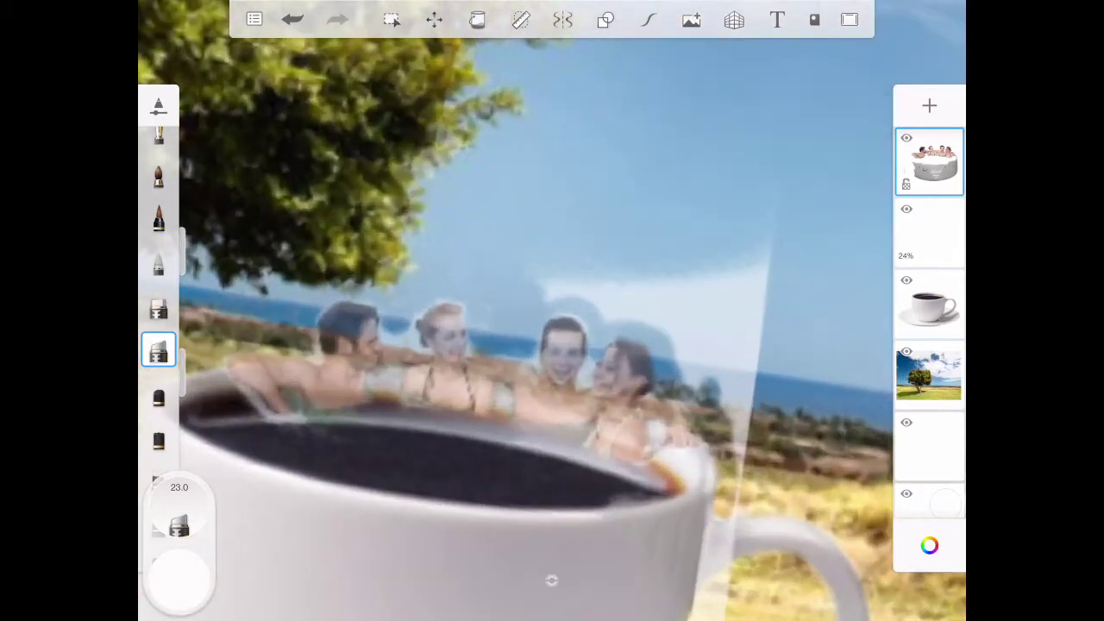
mouse_move(647, 258)
left_mouse_down()
mouse_move(758, 362)
mouse_move(733, 457)
mouse_move(699, 496)
mouse_move(702, 616)
left_mouse_up()
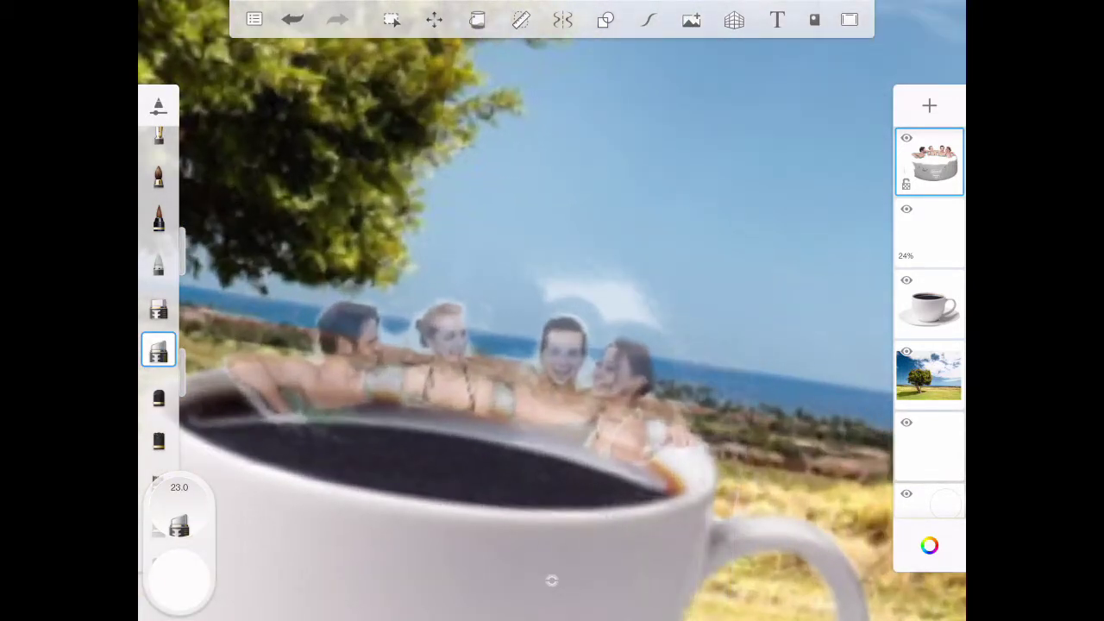
scroll(603, 362, "up", 3)
scroll(604, 362, "up", 2)
- Undo two strokes, then erase the faded patch around the cloud at eraser size 7
key("ctrl+z")
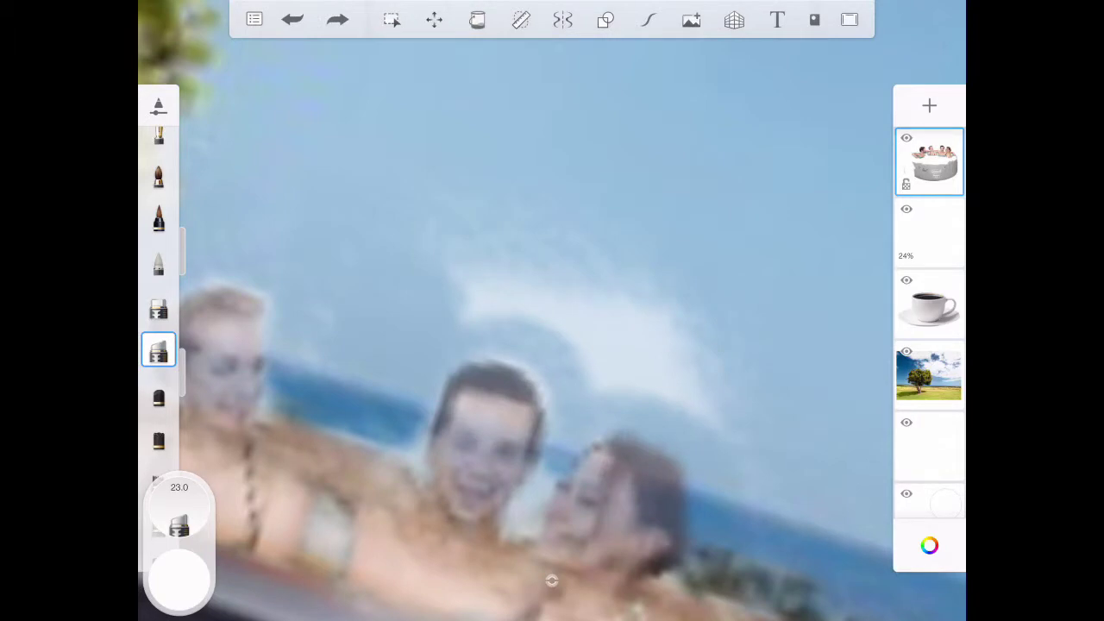
key("ctrl+y")
key("ctrl+y")
left_click(158, 349)
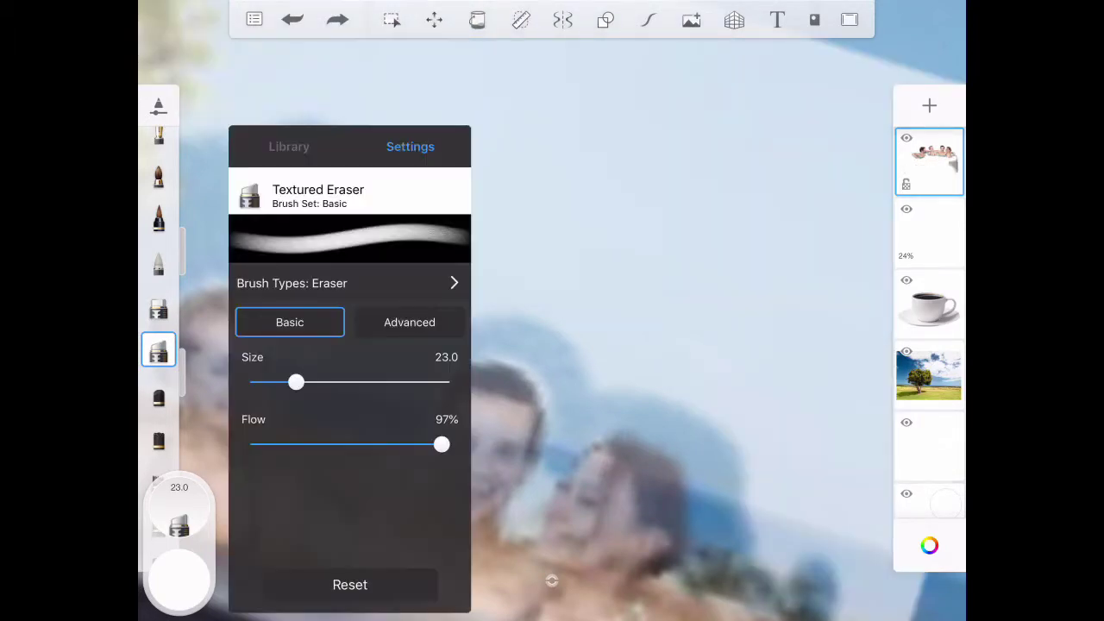
left_click_drag(295, 382, 267, 382)
left_click(157, 349)
mouse_move(448, 250)
left_mouse_down()
mouse_move(621, 345)
mouse_move(794, 483)
mouse_move(828, 561)
left_mouse_up()
- Set the people layer to full opacity and view the whole scene
left_click(929, 162)
left_click_drag(783, 370, 860, 370)
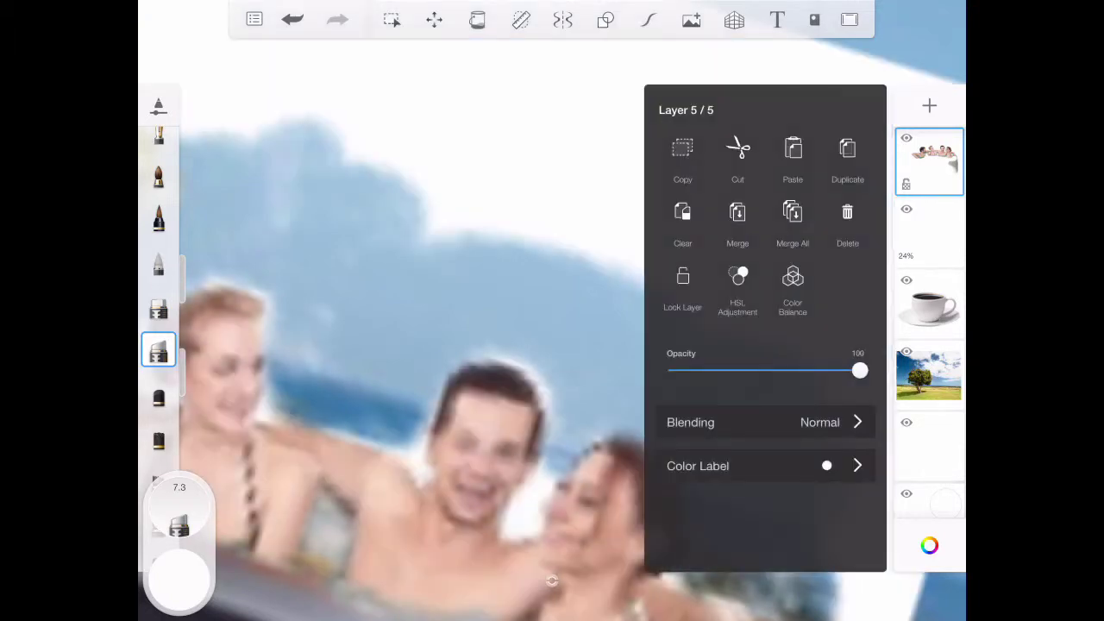
scroll(552, 311, "down", 5)
left_click_drag(731, 195, 666, 197)
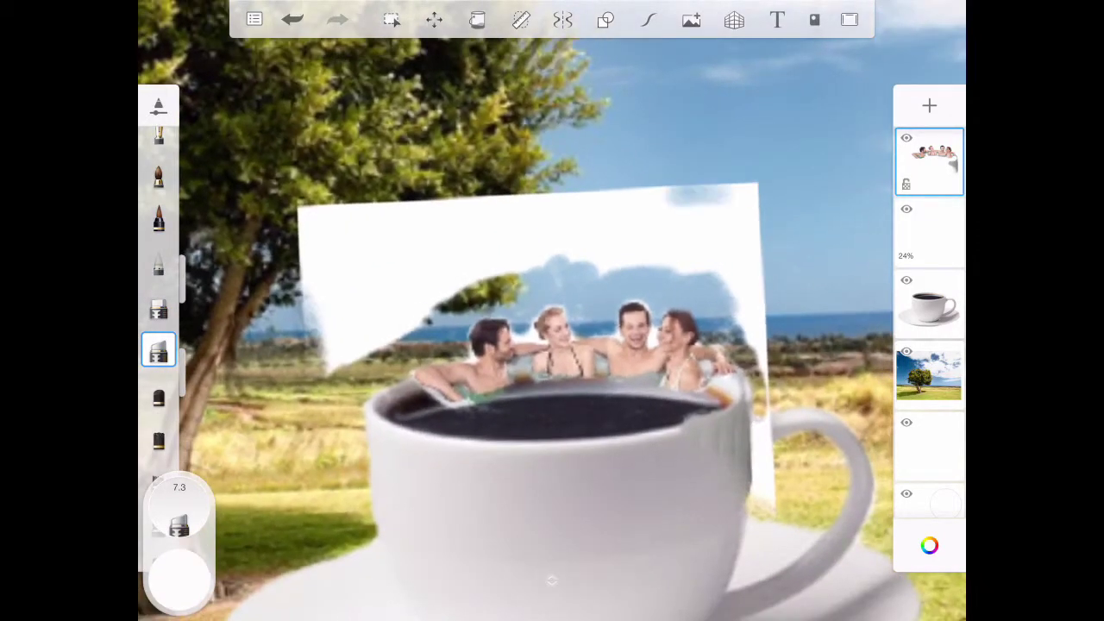
- Erase the white smears left of, above and right of the hot-tub group
mouse_move(757, 216)
left_mouse_down()
mouse_move(297, 225)
mouse_move(362, 276)
left_mouse_up()
left_click_drag(310, 224, 449, 319)
left_click_drag(328, 259, 414, 362)
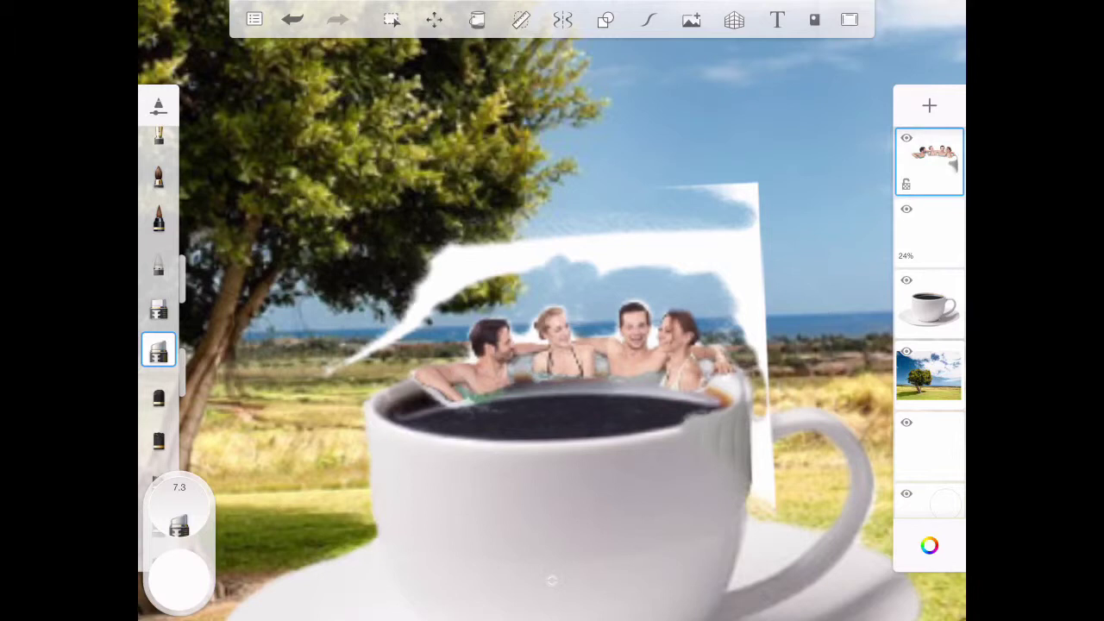
left_click_drag(344, 362, 457, 293)
left_click_drag(388, 345, 500, 250)
mouse_move(414, 259)
left_mouse_down()
mouse_move(741, 241)
mouse_move(742, 194)
left_mouse_up()
mouse_move(664, 259)
left_mouse_down()
mouse_move(759, 267)
mouse_move(751, 350)
mouse_move(762, 504)
left_mouse_up()
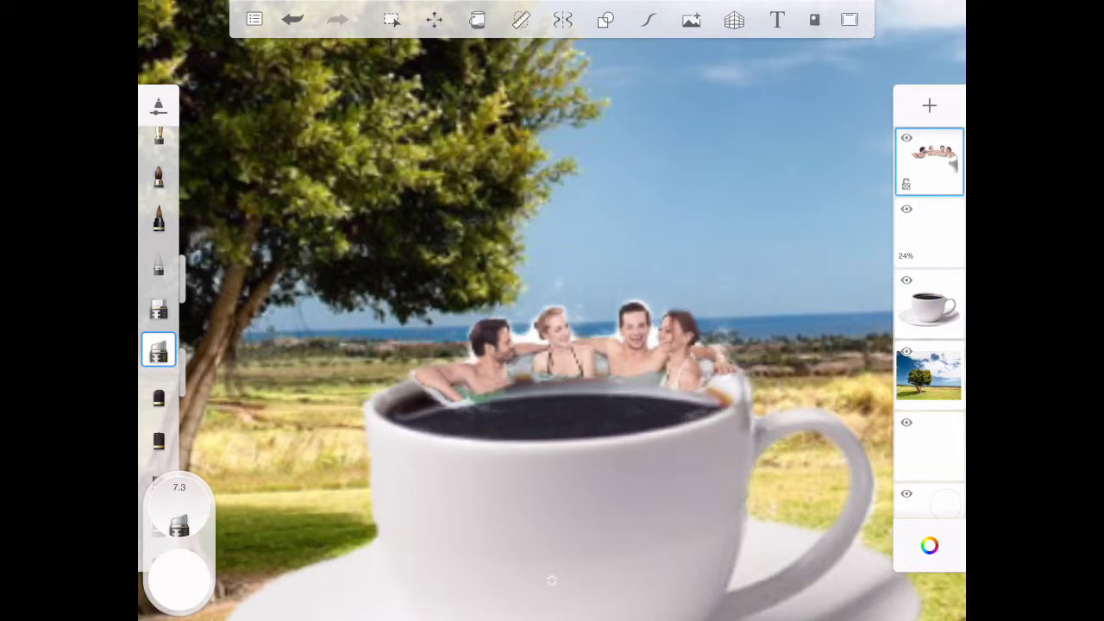
- Undo two dark strokes on the water and make the Textured Eraser slightly larger
scroll(552, 311, "up", 5)
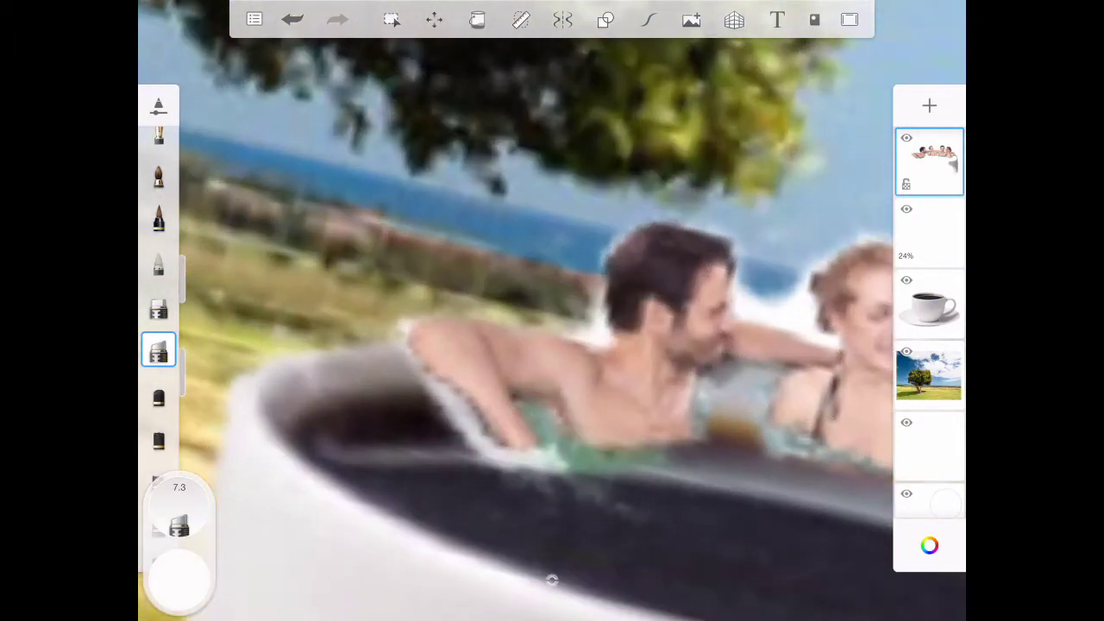
left_click_drag(470, 438, 543, 474)
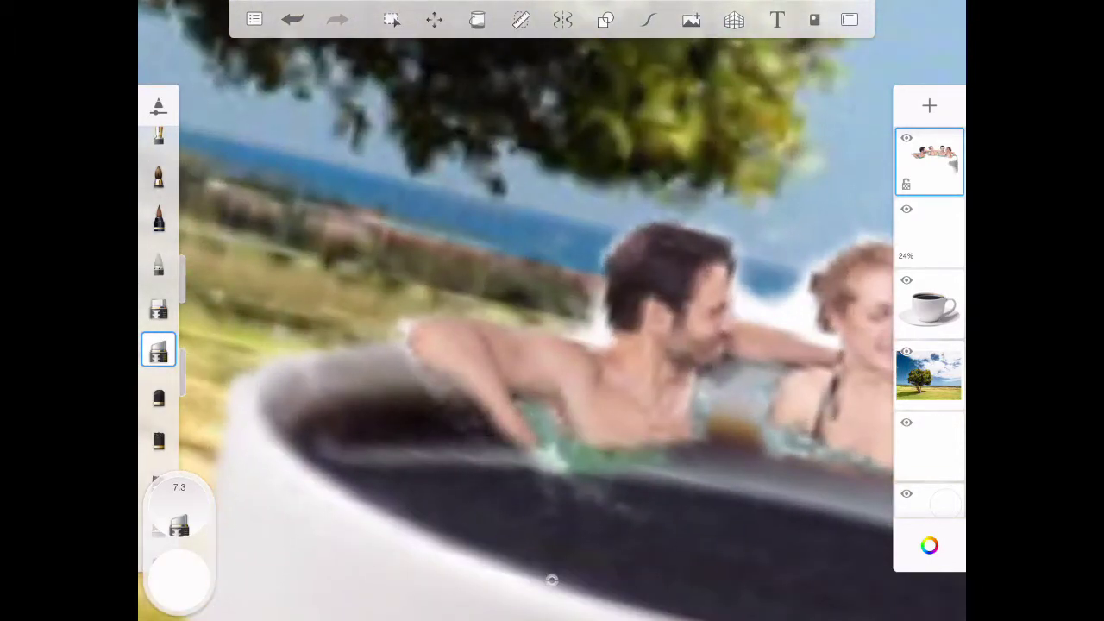
left_click_drag(517, 422, 596, 508)
left_click(159, 350)
left_click(292, 19)
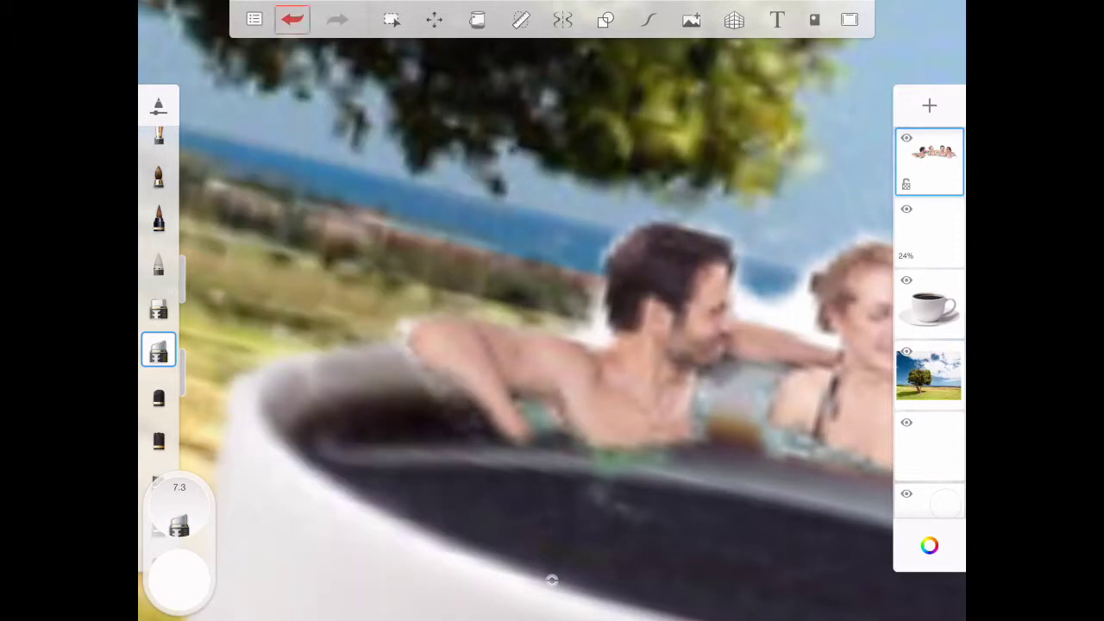
left_click(292, 19)
left_click(159, 349)
mouse_move(264, 381)
left_mouse_down()
mouse_move(278, 381)
mouse_move(268, 381)
left_mouse_up()
- Erase white between the man's hair and neck, along his arm and near his chin
scroll(552, 345, "up", 5)
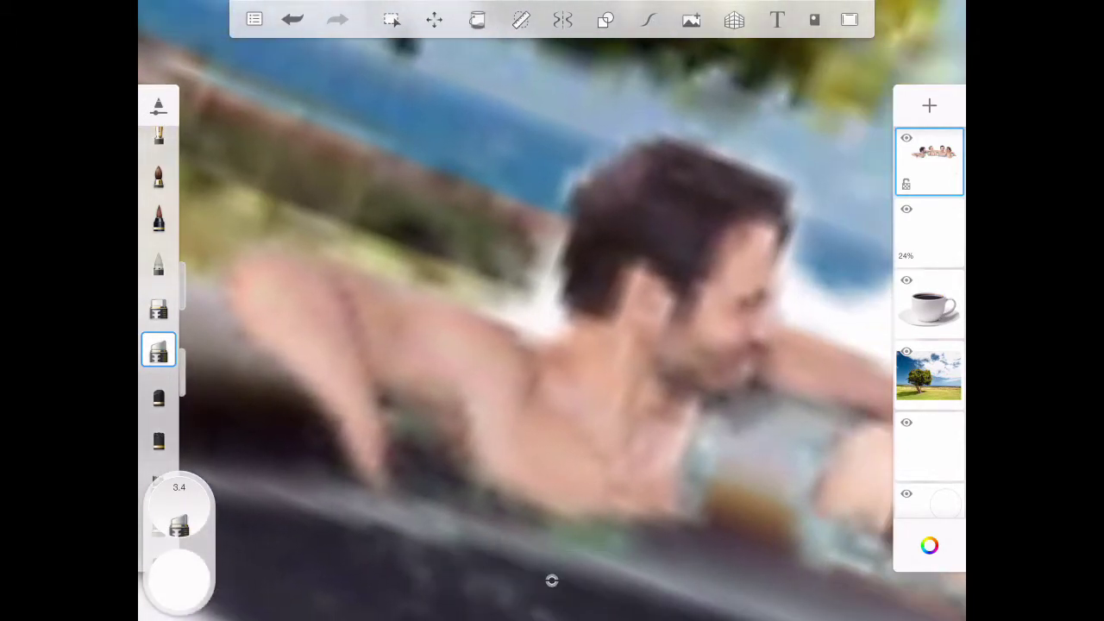
mouse_move(569, 207)
left_mouse_down()
mouse_move(518, 323)
mouse_move(492, 332)
left_mouse_up()
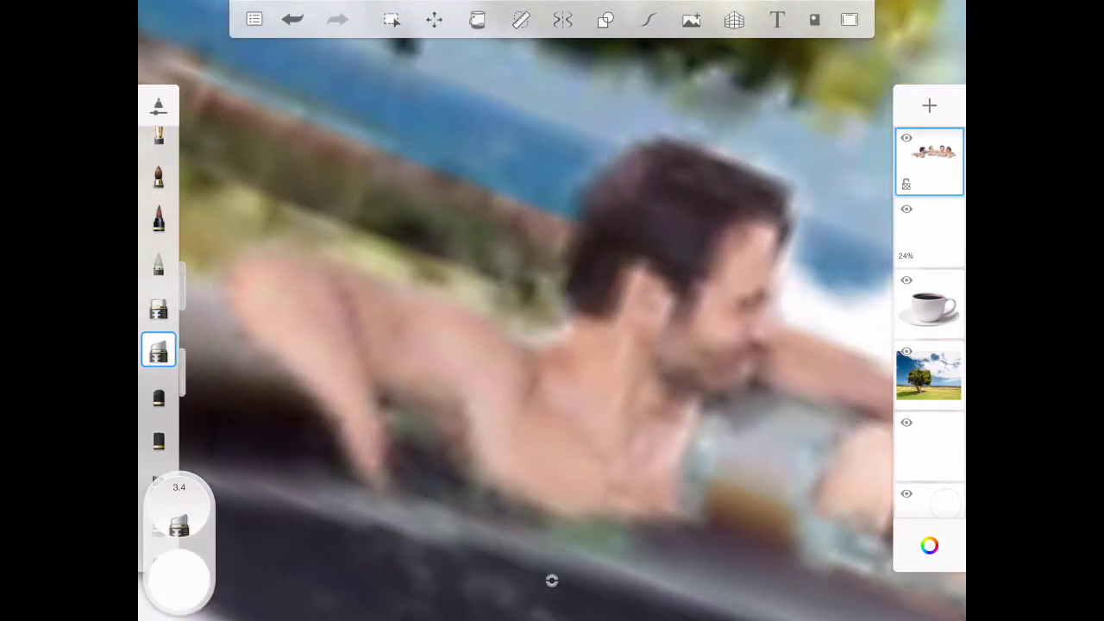
left_click_drag(638, 513, 548, 552)
left_click_drag(461, 501, 395, 545)
left_click_drag(438, 409, 367, 466)
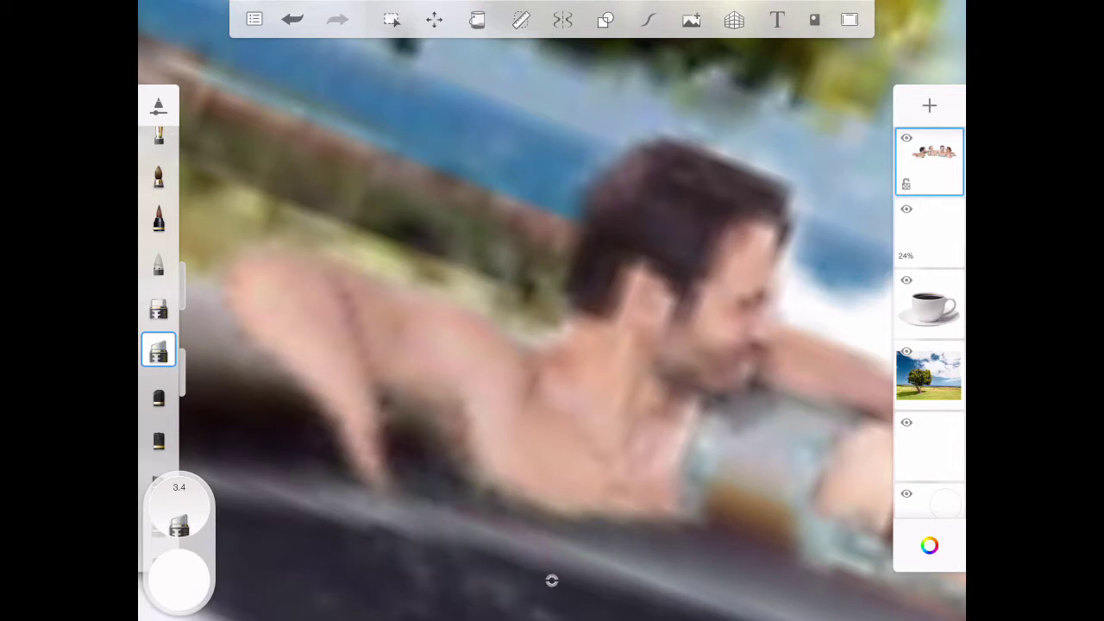
left_click_drag(733, 345, 517, 250)
mouse_move(552, 310)
left_mouse_down()
mouse_move(466, 405)
mouse_move(491, 328)
left_mouse_up()
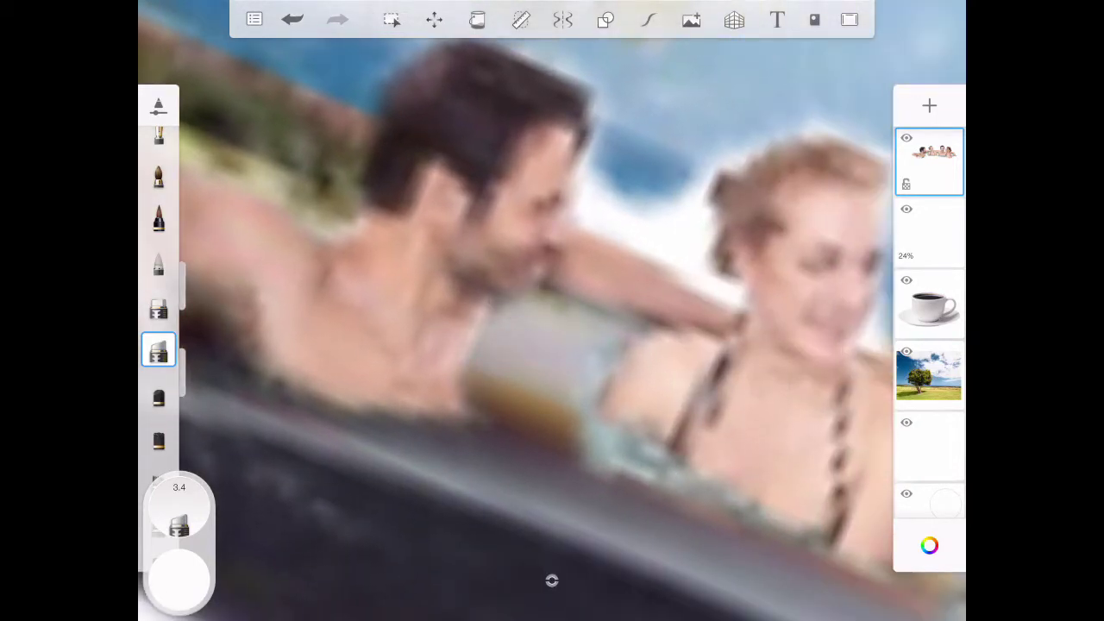
- Erase the water line below the woman's arm and the white fringe between man and woman
mouse_move(576, 427)
left_mouse_down()
mouse_move(642, 479)
mouse_move(729, 517)
mouse_move(811, 534)
left_mouse_up()
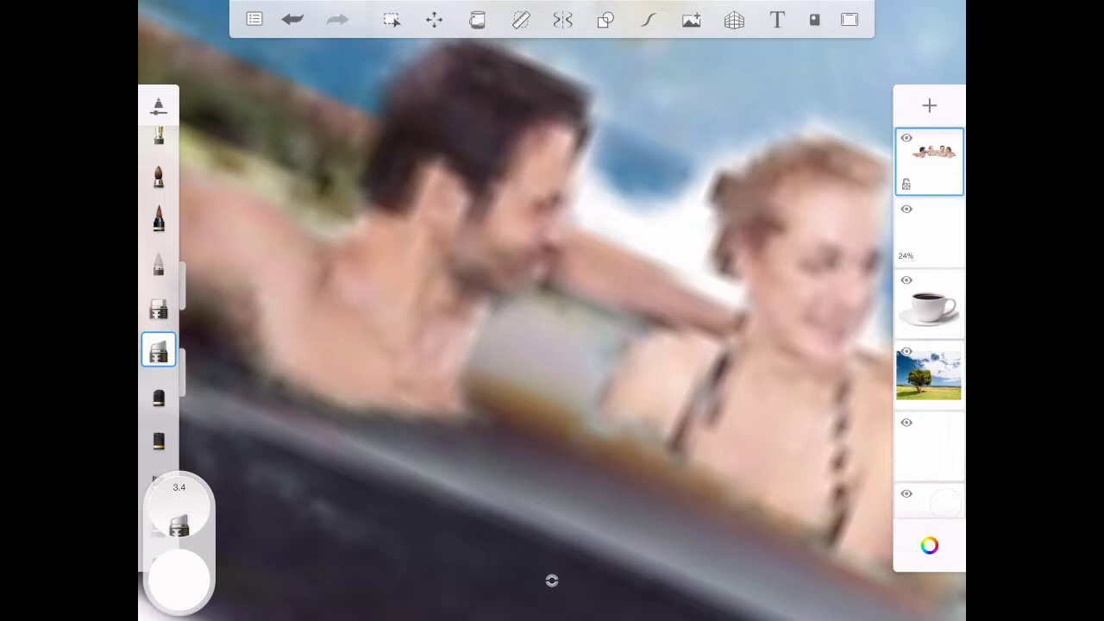
left_click_drag(690, 259, 612, 186)
left_click_drag(707, 242, 578, 177)
left_click_drag(569, 224, 595, 99)
mouse_move(673, 207)
left_mouse_down()
mouse_move(759, 138)
mouse_move(716, 276)
left_mouse_up()
- Erase the halo beside the woman's face and the patches between her arm and chest
left_click_drag(552, 311, 483, 345)
left_click_drag(647, 323, 517, 220)
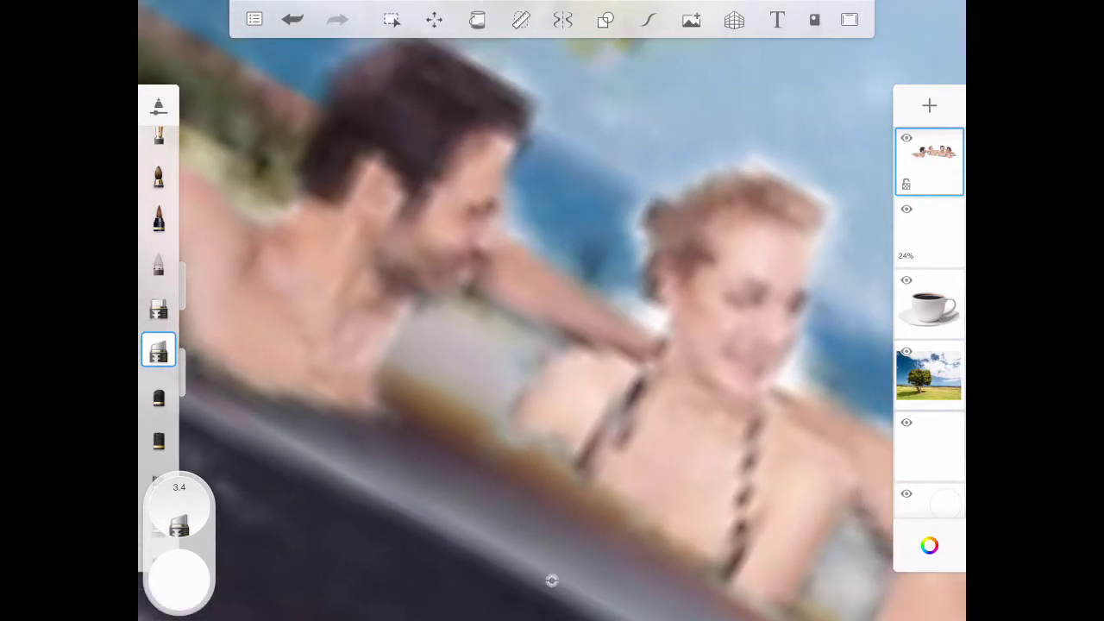
mouse_move(819, 406)
left_mouse_down()
mouse_move(776, 344)
mouse_move(802, 310)
left_mouse_up()
left_click_drag(551, 310, 362, 185)
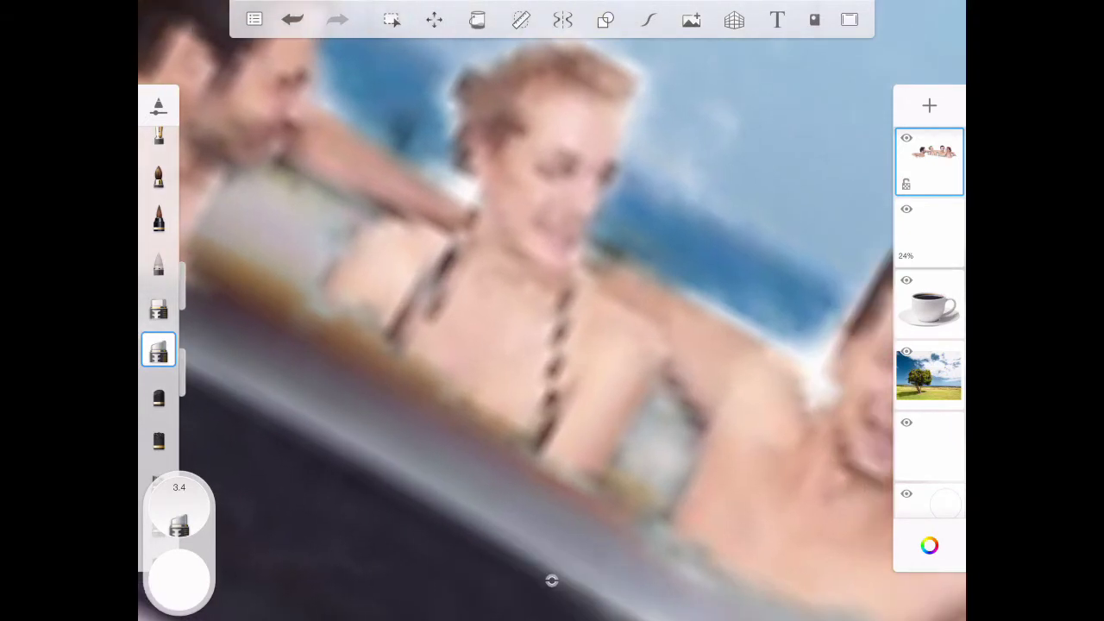
left_click_drag(634, 483, 681, 405)
left_click_drag(655, 534, 703, 591)
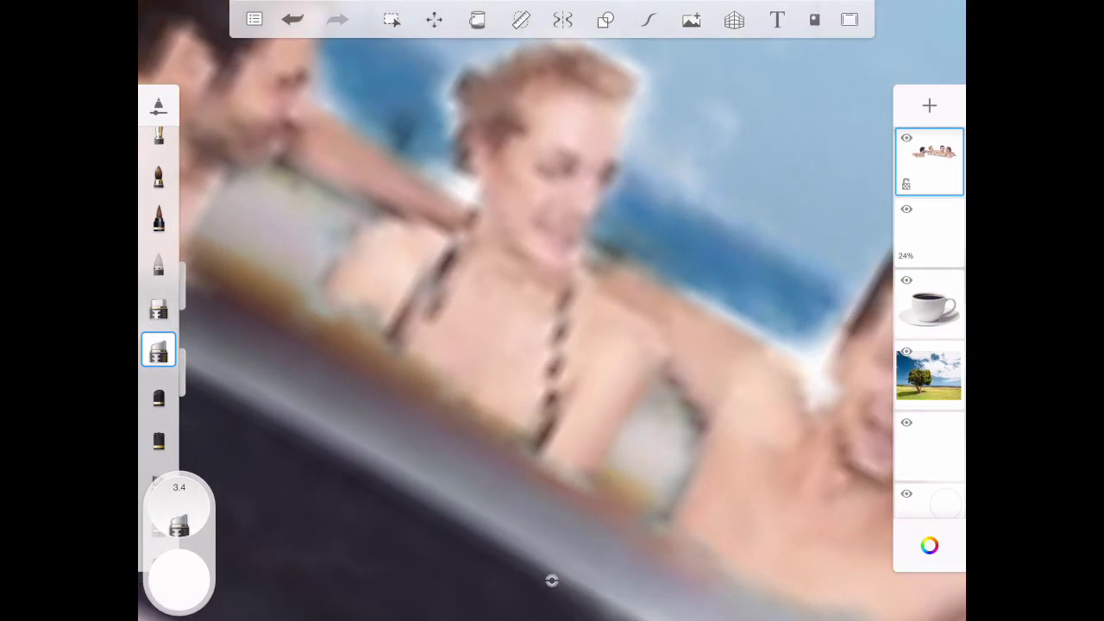
- Shrink the eraser and remove the white patches beside the right man's shoulder
left_click(158, 351)
left_click_drag(259, 382, 257, 382)
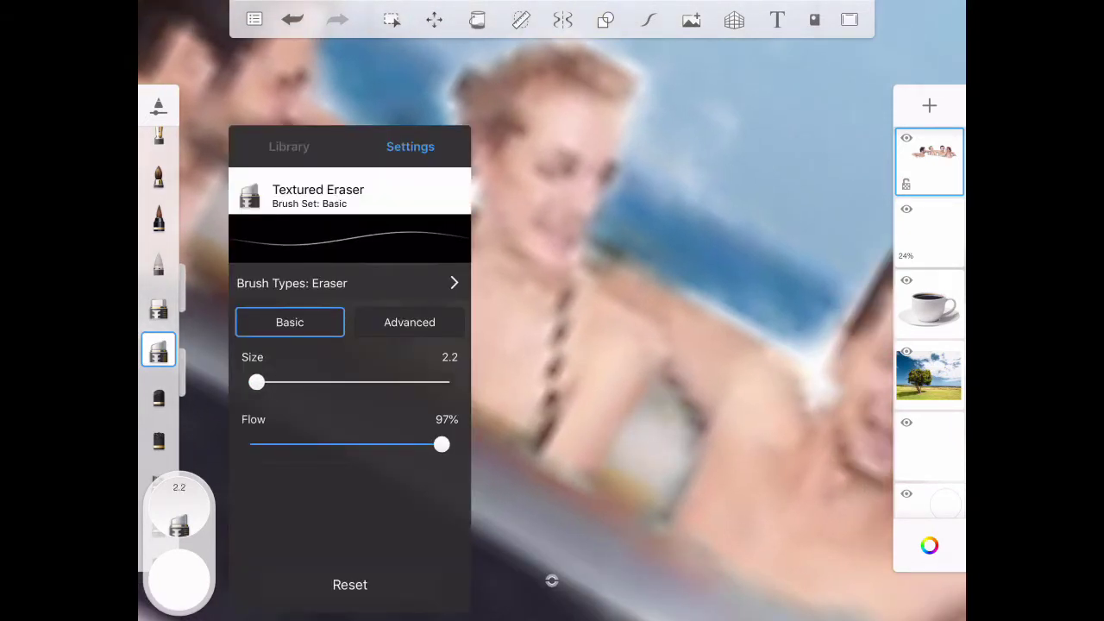
left_click_drag(552, 310, 423, 276)
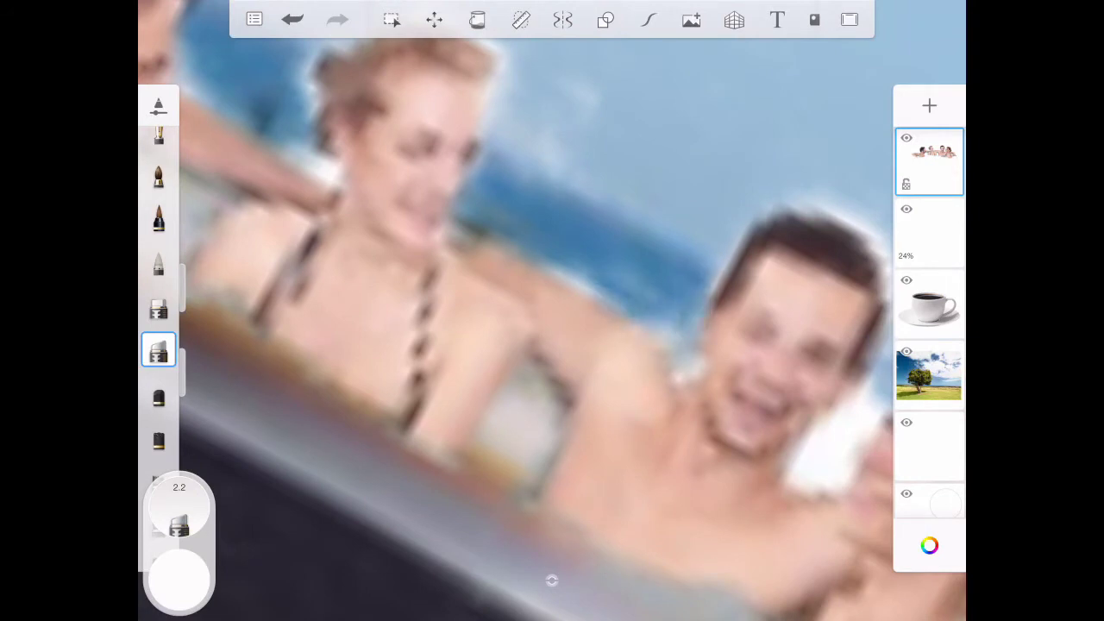
left_click_drag(854, 422, 801, 474)
left_click_drag(871, 388, 802, 487)
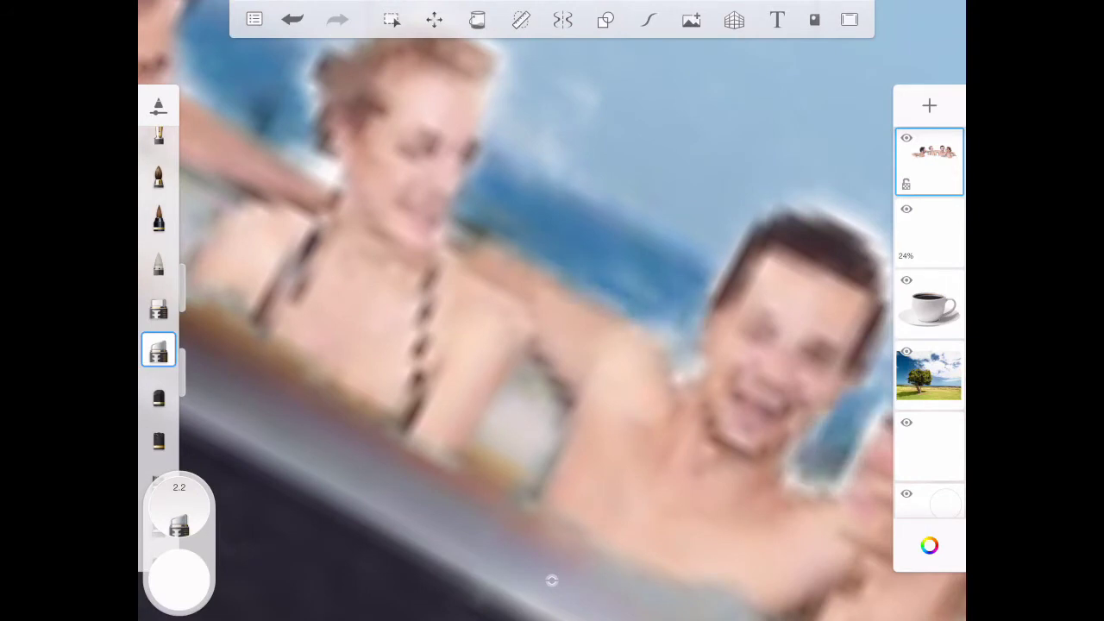
left_click_drag(862, 449, 794, 496)
left_click_drag(887, 407, 854, 461)
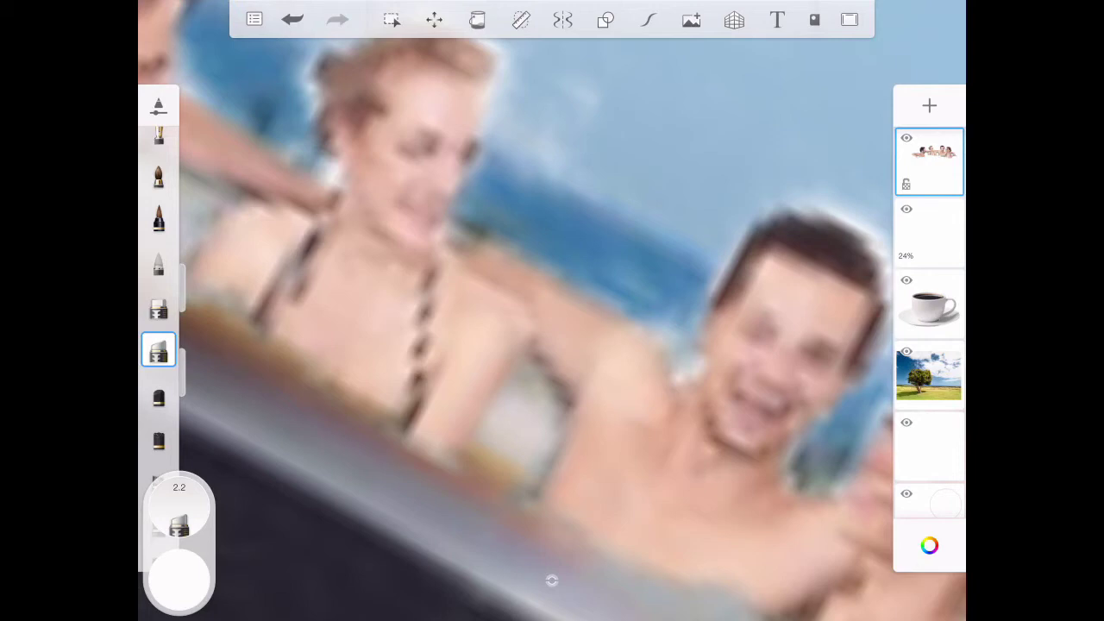
- Erase the white halo around the woman's hair and neck
left_click_drag(406, 224, 630, 397)
left_click_drag(535, 270, 505, 404)
left_click_drag(729, 315, 600, 246)
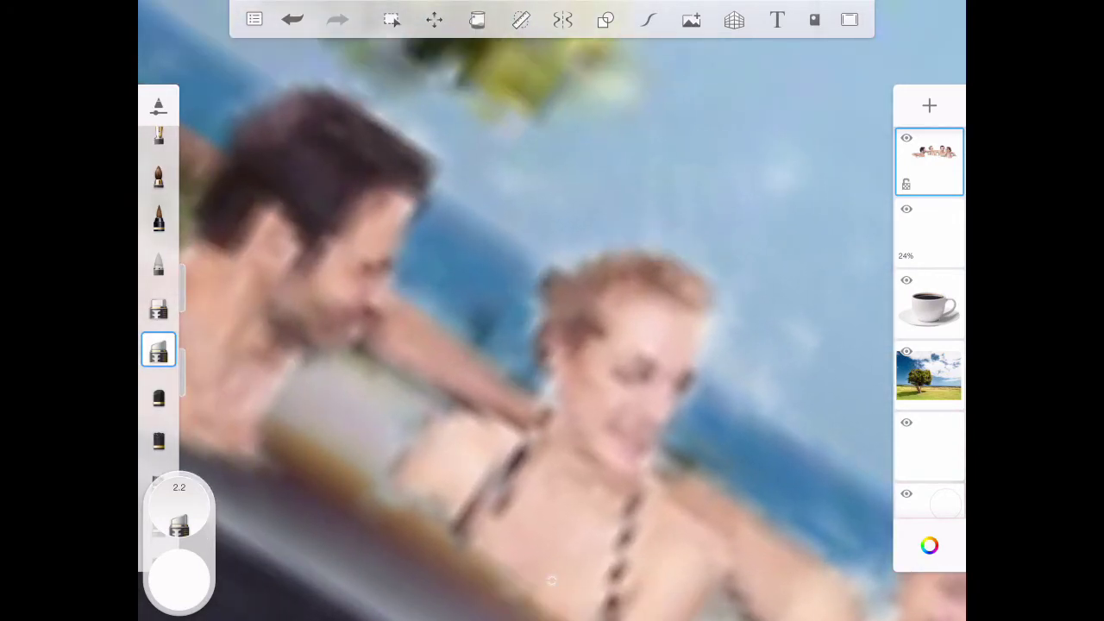
- Zoom out to the whole scene, then zoom back in on the bathers in the cup
scroll(552, 327, "down", 5)
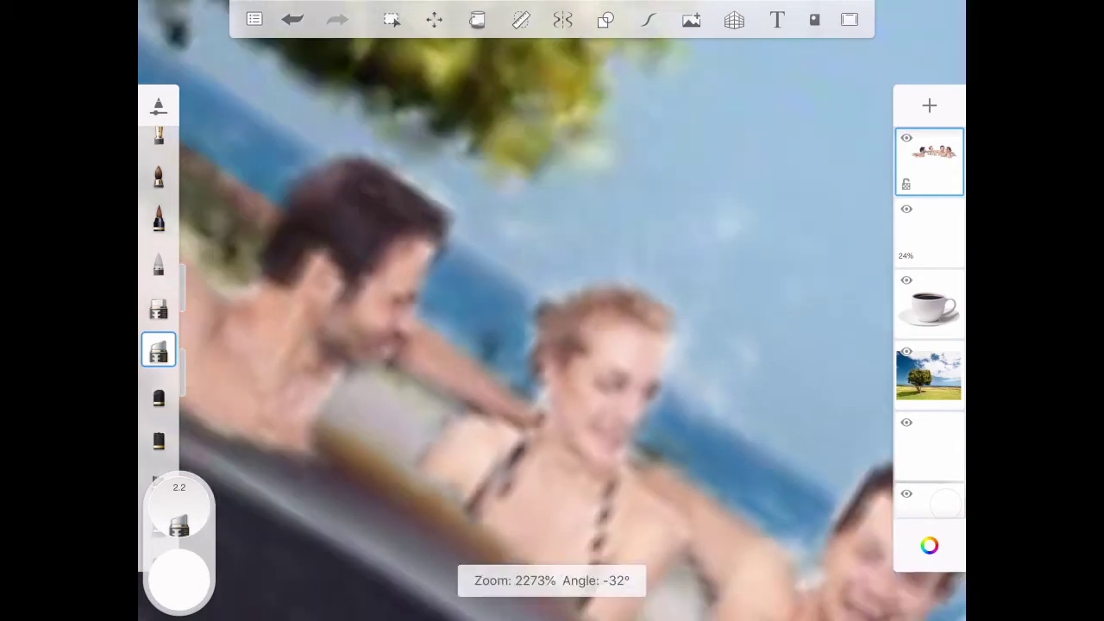
scroll(551, 328, "down", 5)
scroll(552, 328, "down", 3)
scroll(552, 327, "down", 2)
scroll(604, 284, "up", 5)
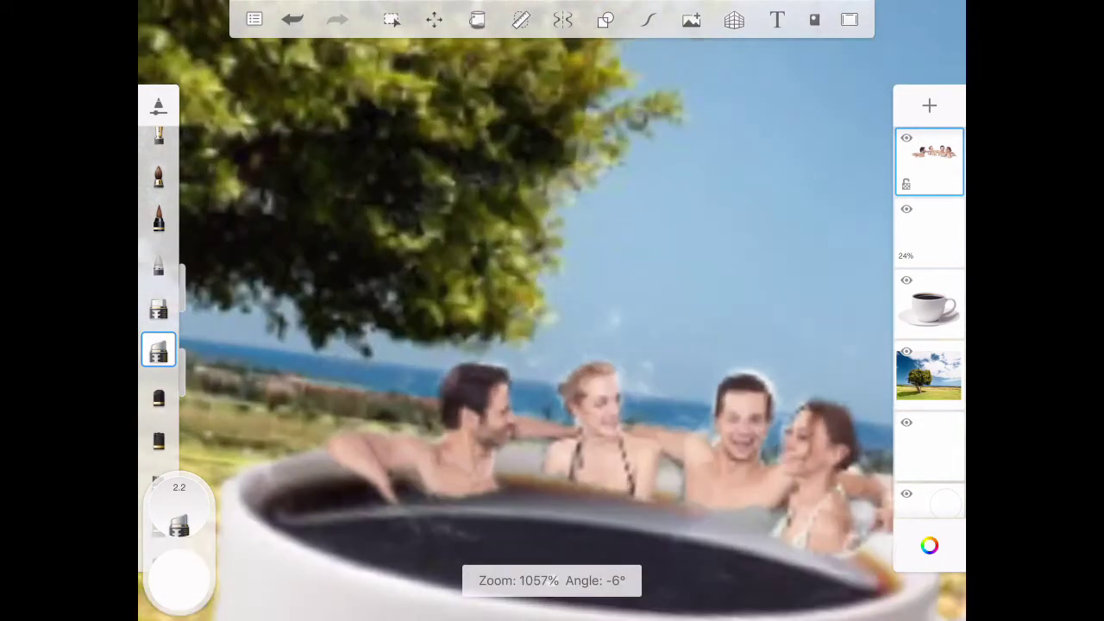
scroll(603, 285, "up", 3)
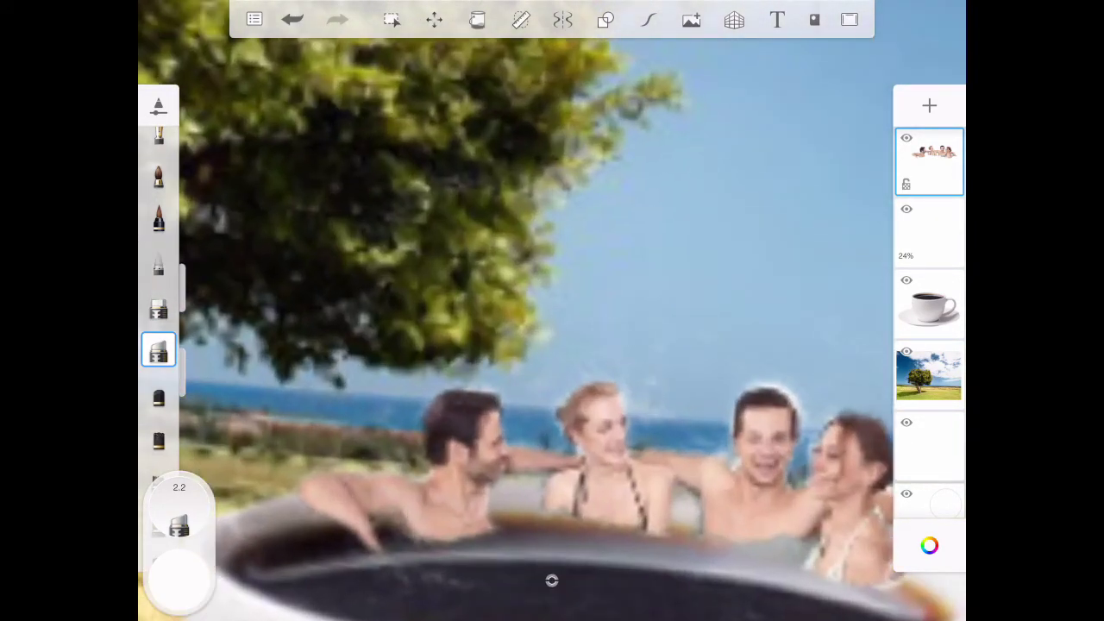
scroll(552, 327, "down", 3)
scroll(552, 328, "down", 2)
scroll(551, 328, "up", 5)
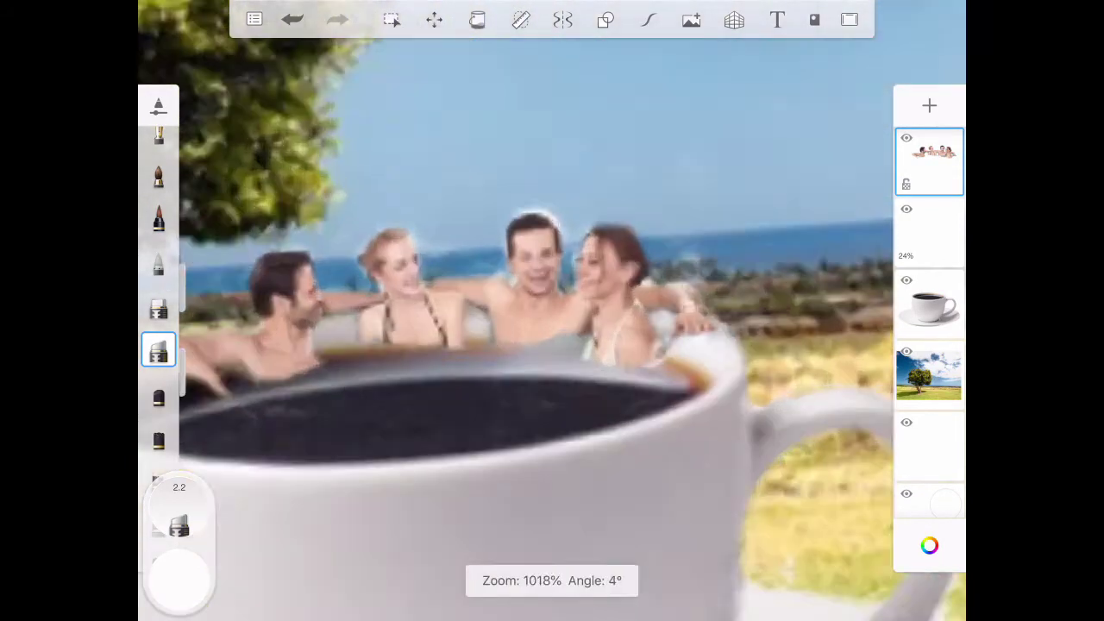
scroll(552, 328, "up", 3)
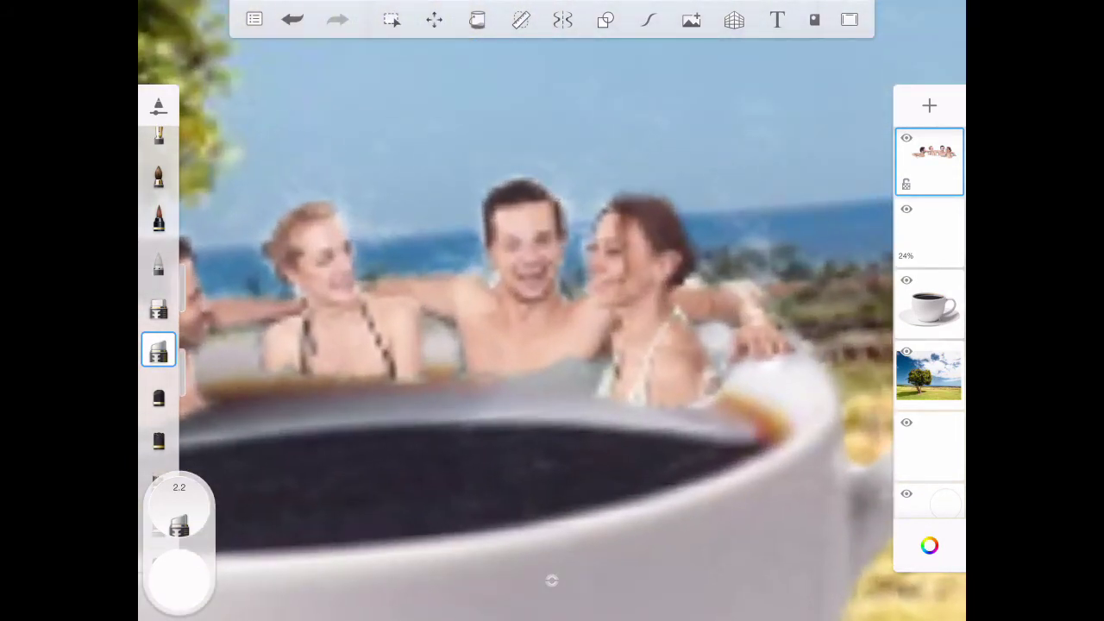